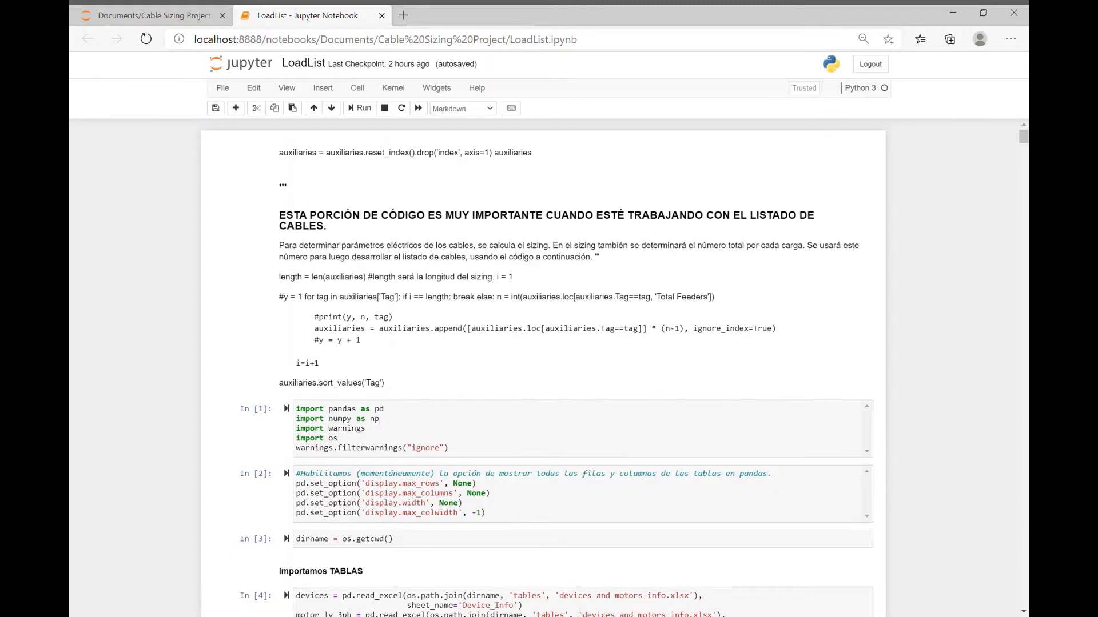
# Step: Switch to the LISTA GENERAL ELECTRICA workbook, select the filtered motor's load type cell, and remove the Tag filter on LIST_TEST_DELETING
pyautogui.hotkey('alt', 'Tab')
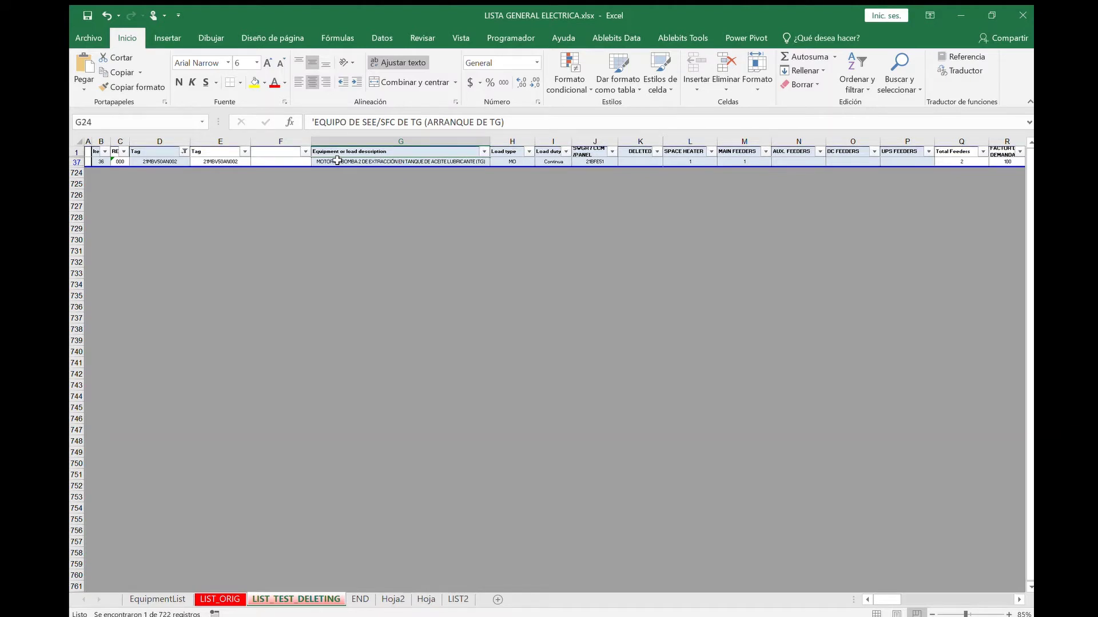
pyautogui.click(504, 161)
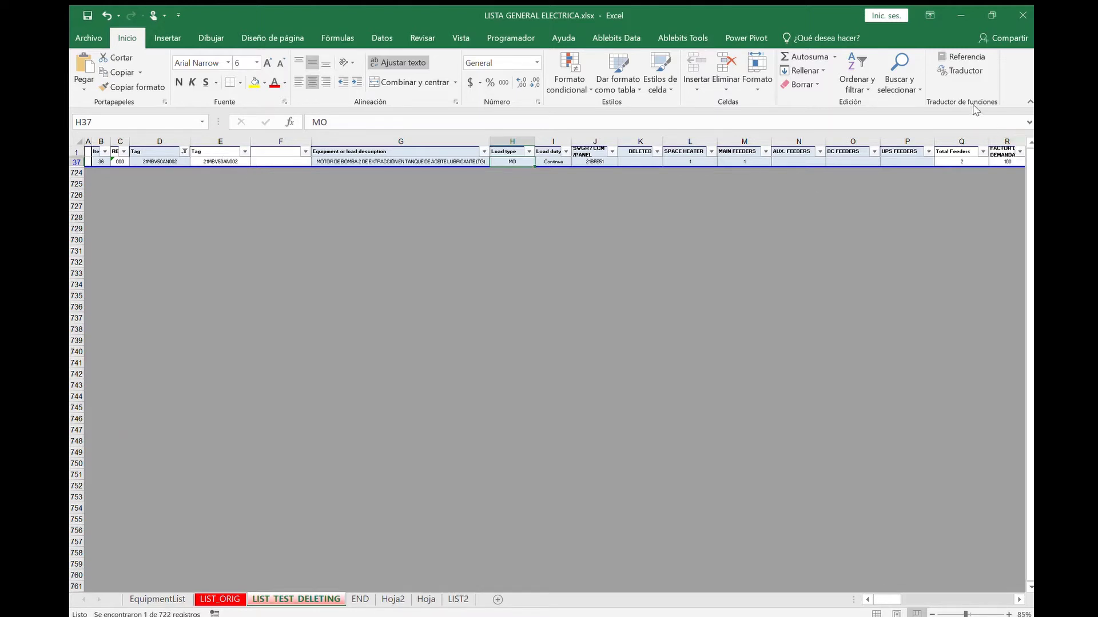
pyautogui.hotkey('ctrl', 'z')
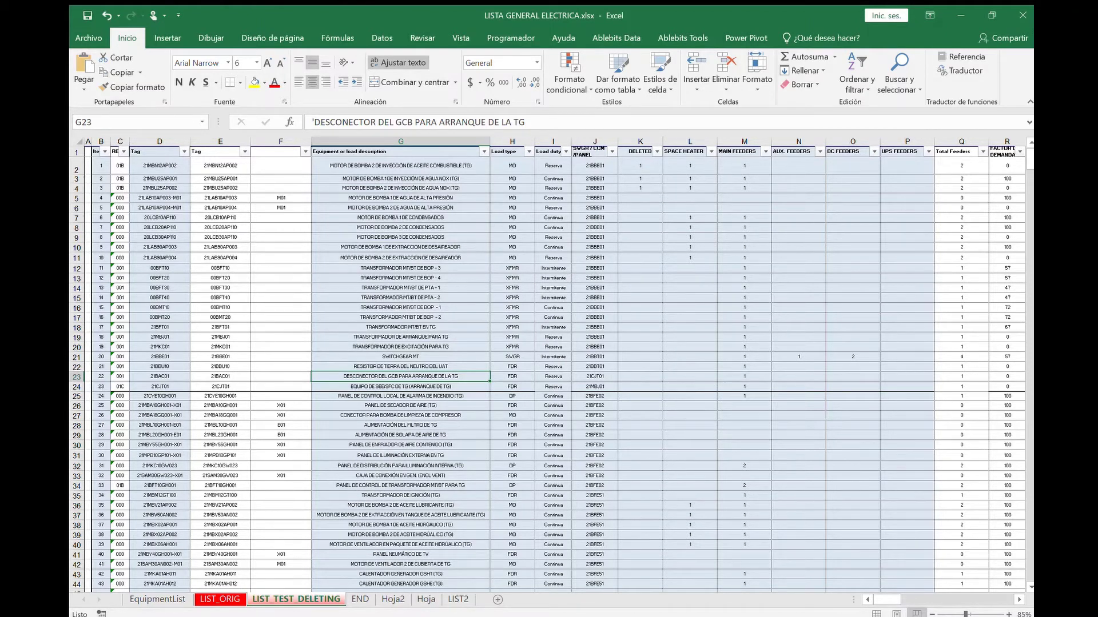
# Step: Examine the load list's feeder, efficiency, power factor and remarks columns, and read through its equipment rows
pyautogui.moveTo(890, 602); pyautogui.dragTo(953, 600)
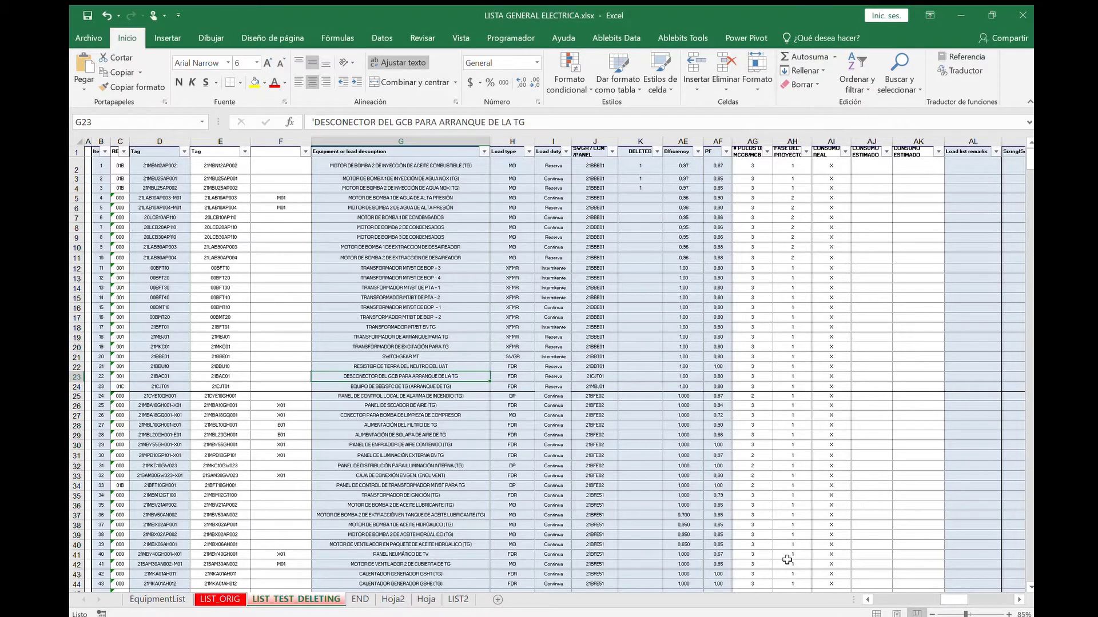
pyautogui.moveTo(953, 600); pyautogui.dragTo(887, 600)
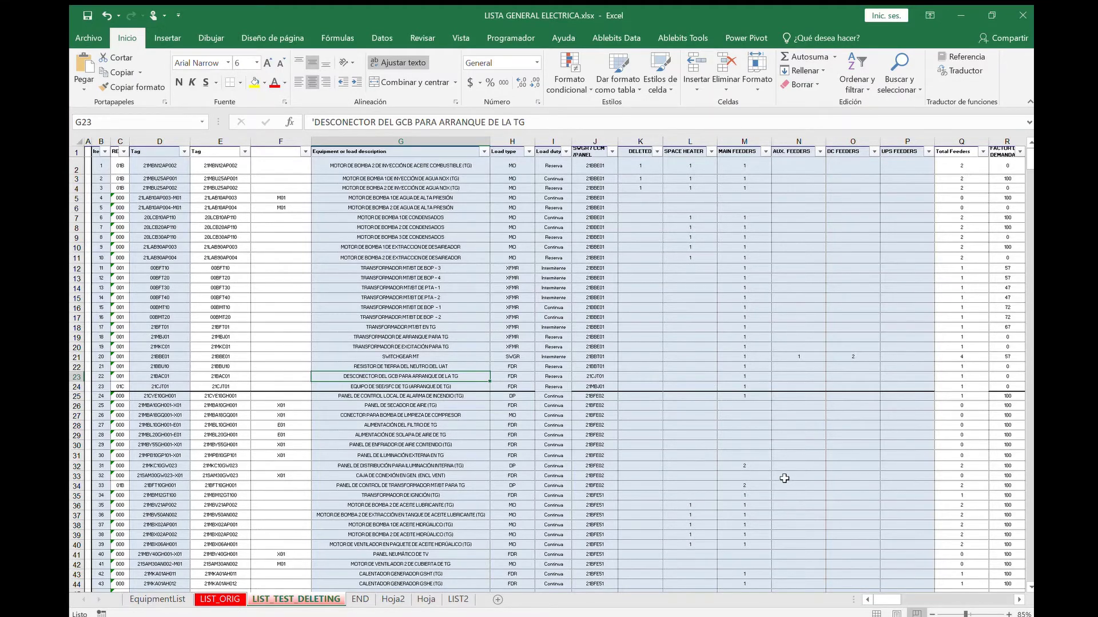
pyautogui.scroll(-3, 782, 429)
pyautogui.scroll(3, 782, 384)
pyautogui.scroll(-12, 456, 343)
pyautogui.scroll(-3, 401, 331)
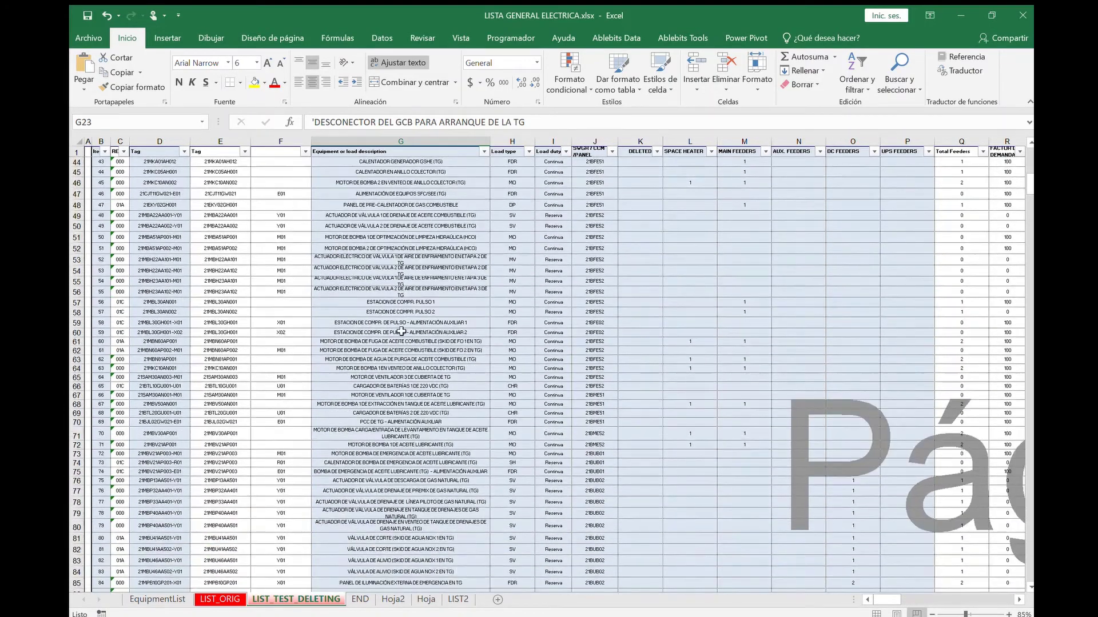
pyautogui.scroll(4, 402, 331)
pyautogui.scroll(11, 402, 331)
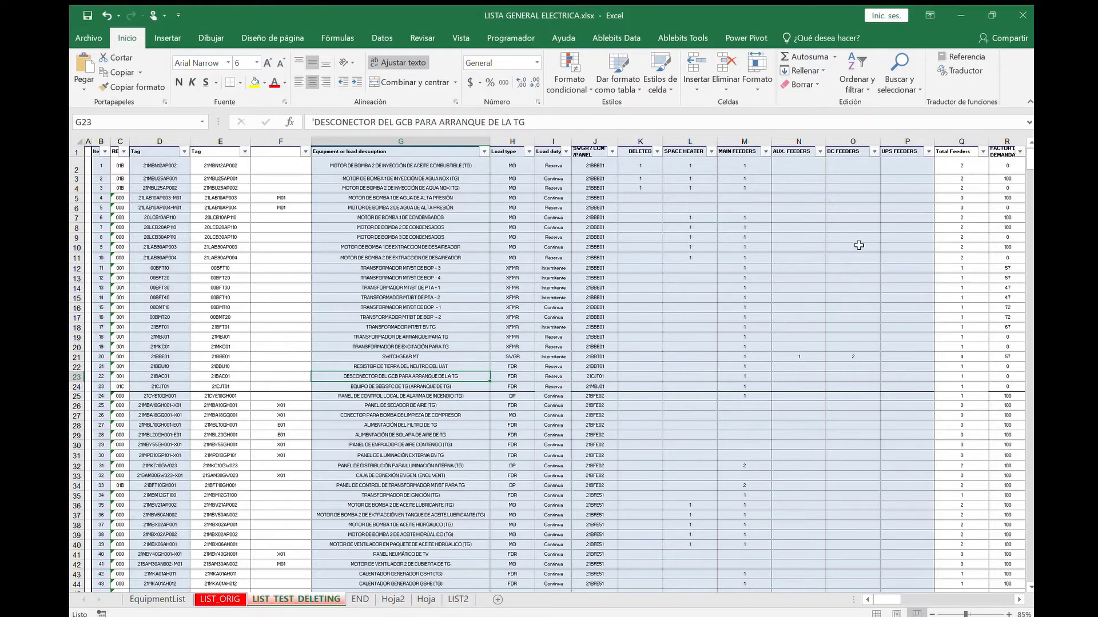
pyautogui.scroll(-2, 875, 294)
pyautogui.scroll(2, 826, 336)
pyautogui.scroll(-13, 870, 355)
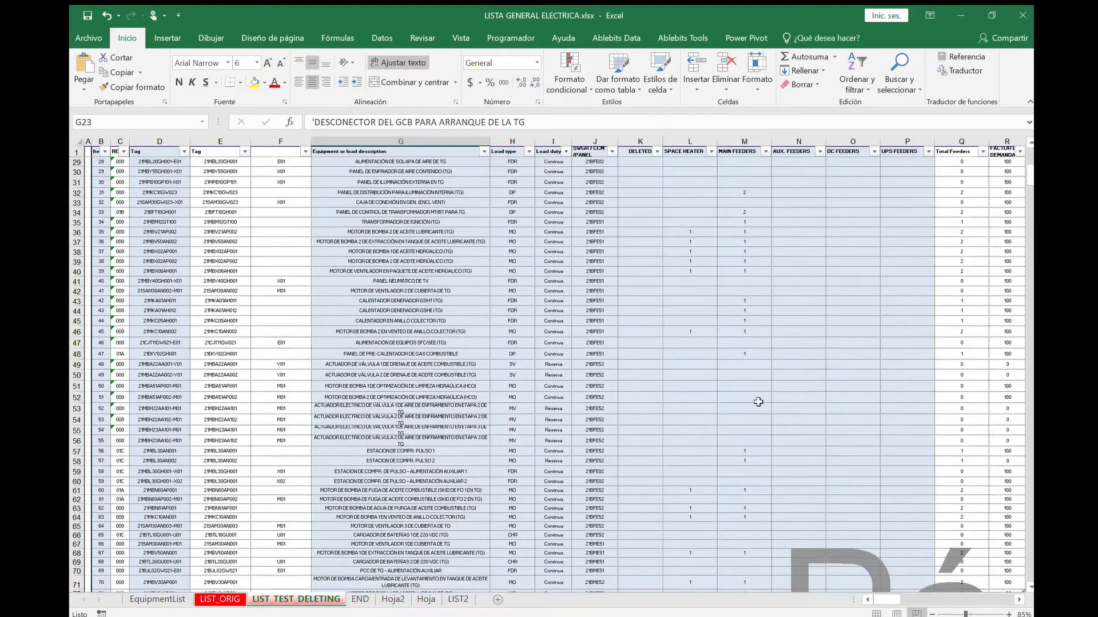
pyautogui.scroll(-4, 774, 360)
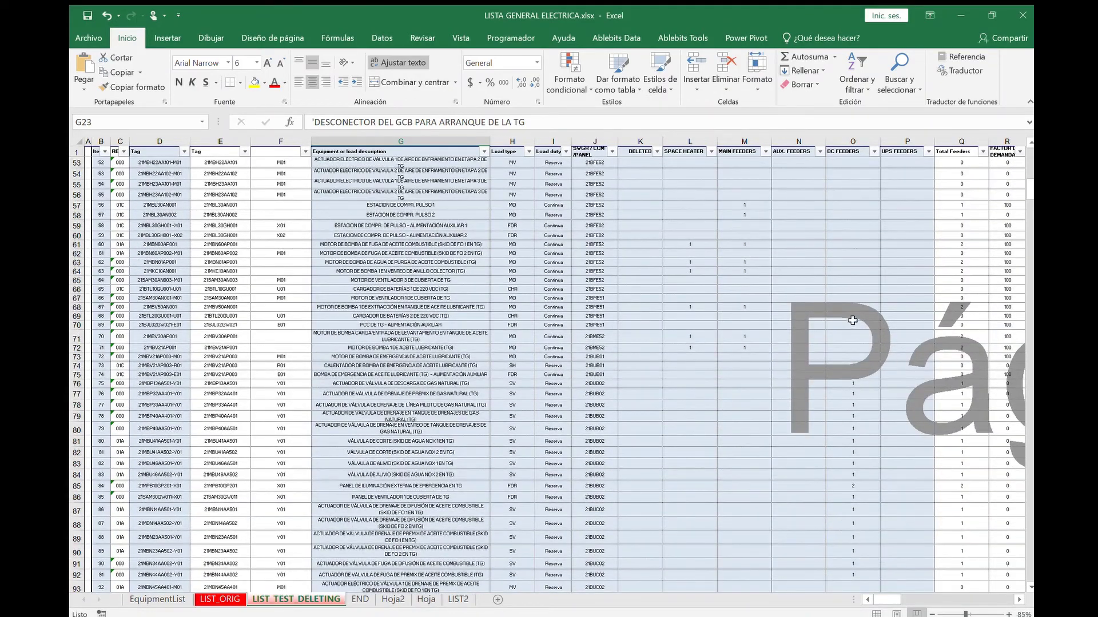
pyautogui.scroll(13, 851, 351)
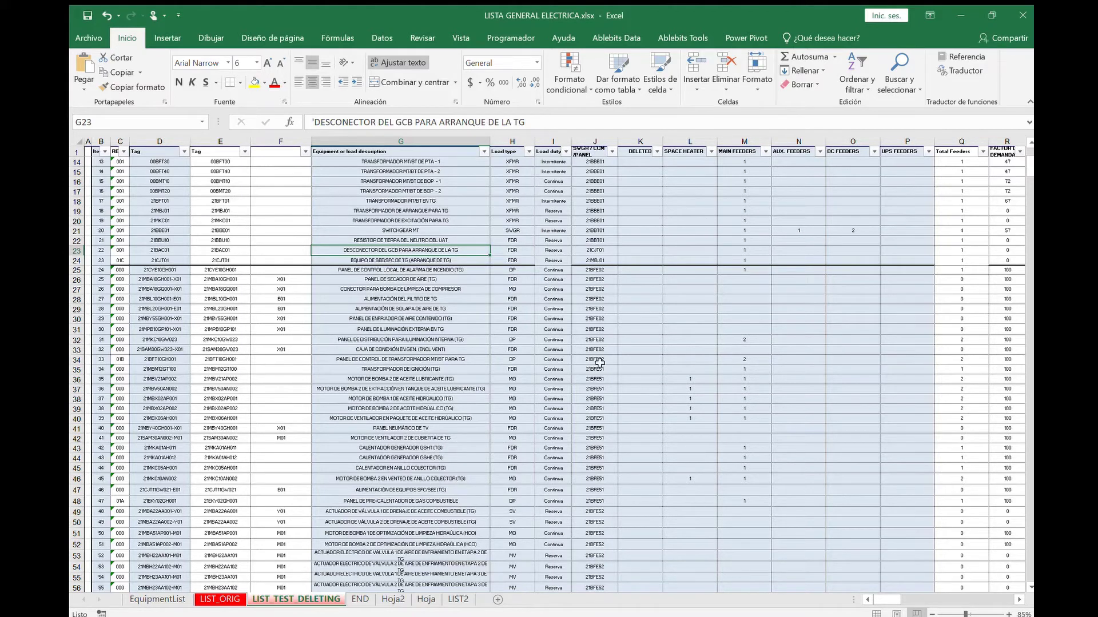
# Step: Go from cell B14 to the end of the load list and check the Item column's last rows
pyautogui.click(97, 163)
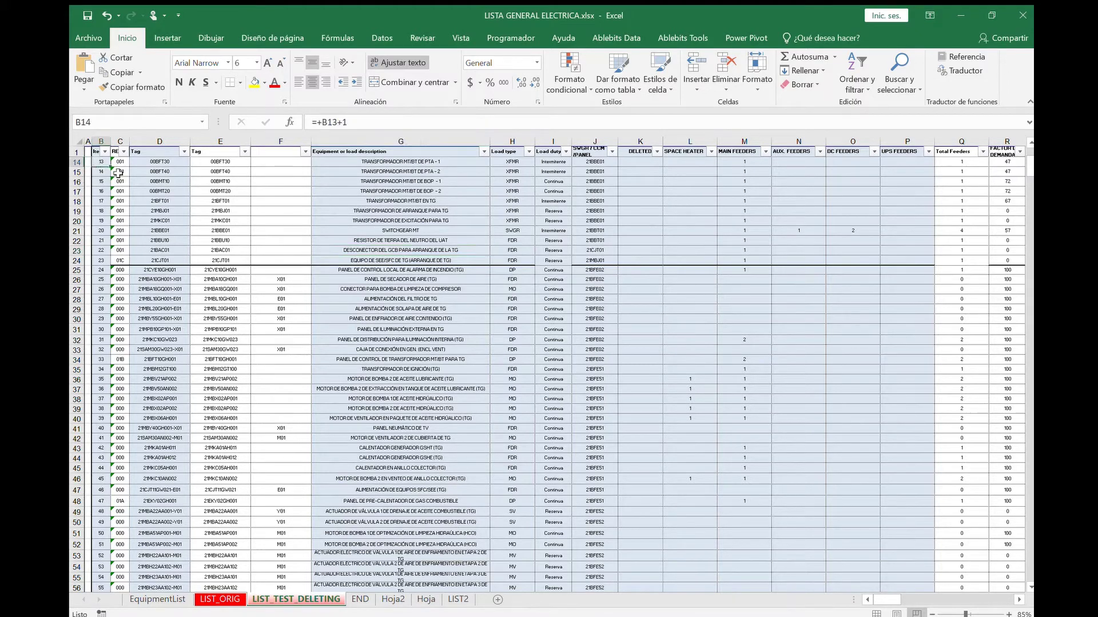
pyautogui.hotkey('ctrl', 'shift', 'Down')
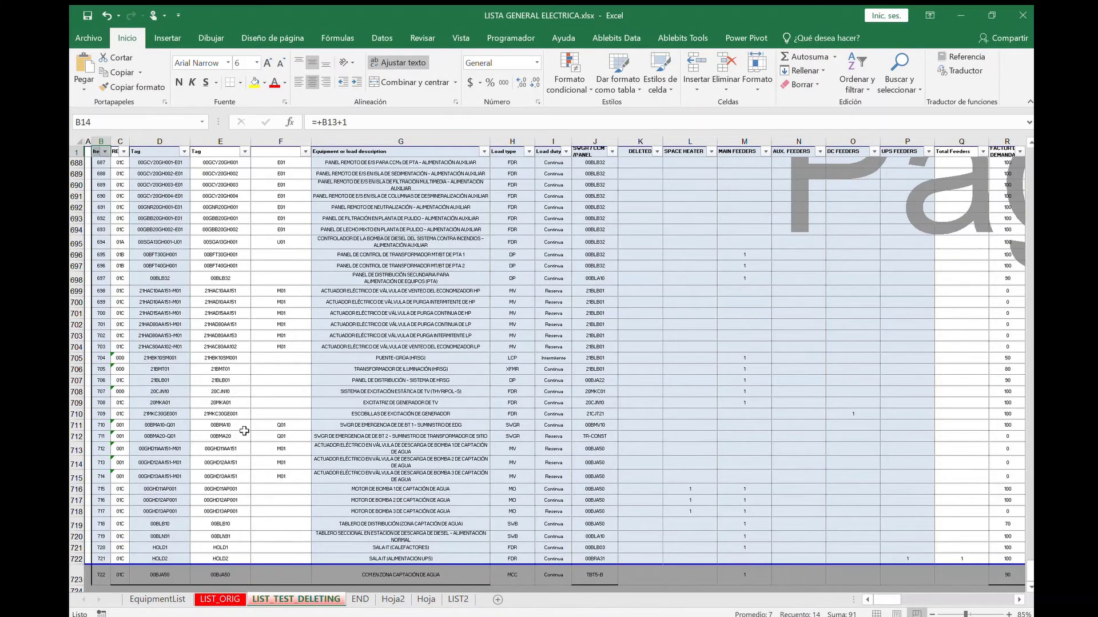
pyautogui.scroll(-2, 149, 492)
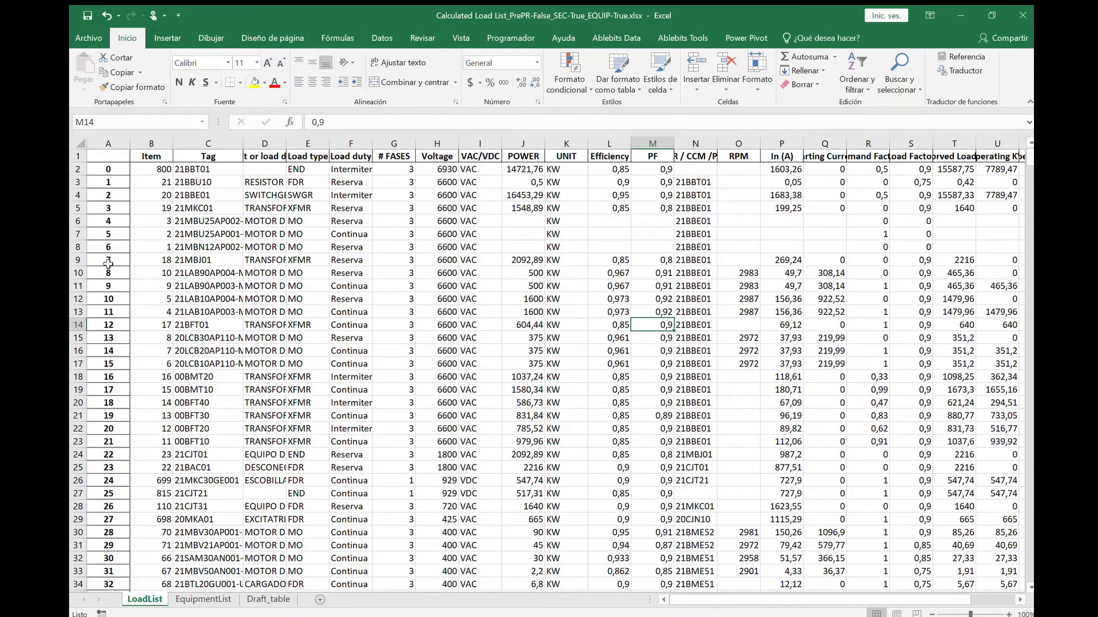
# Step: Inspect the power, index and load type columns of the LoadList sheet in the Calculated Load List workbook
pyautogui.click(522, 224)
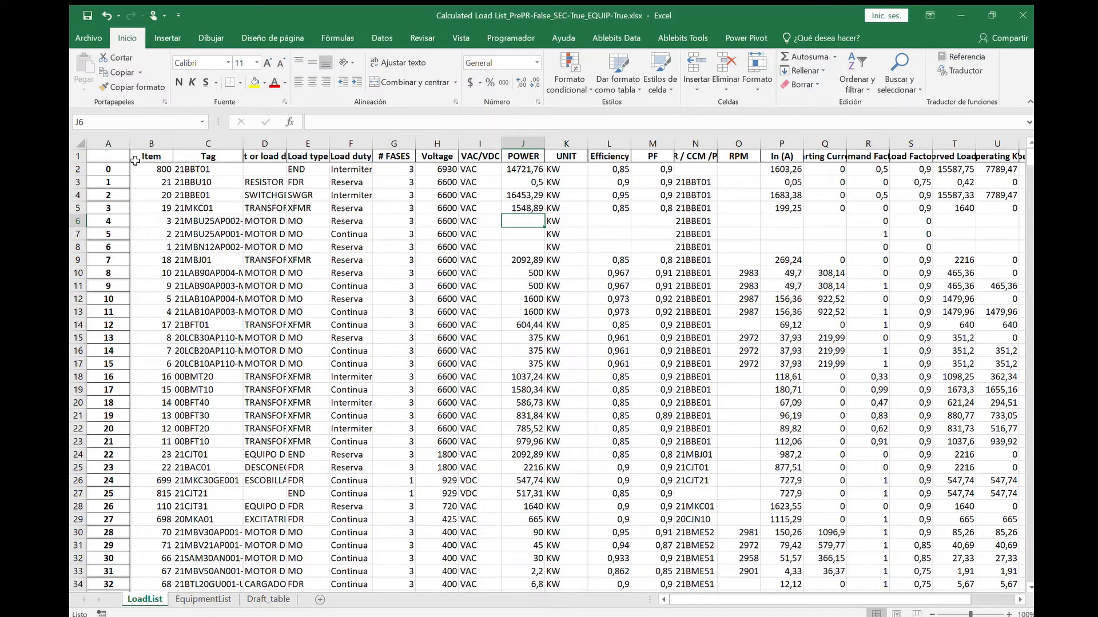
pyautogui.click(114, 152)
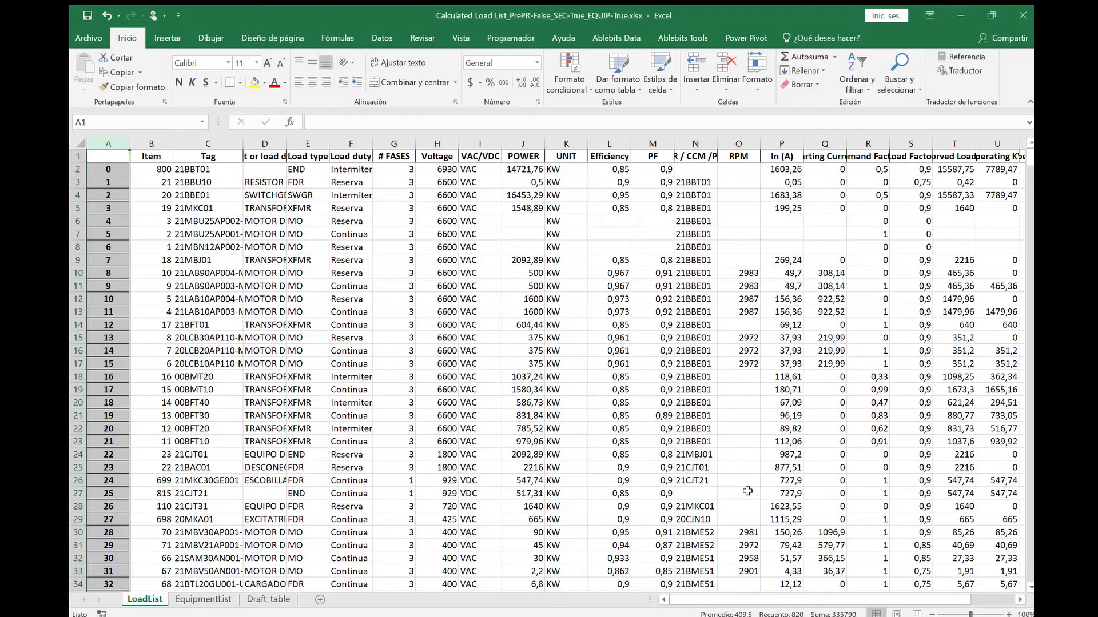
pyautogui.click(300, 391)
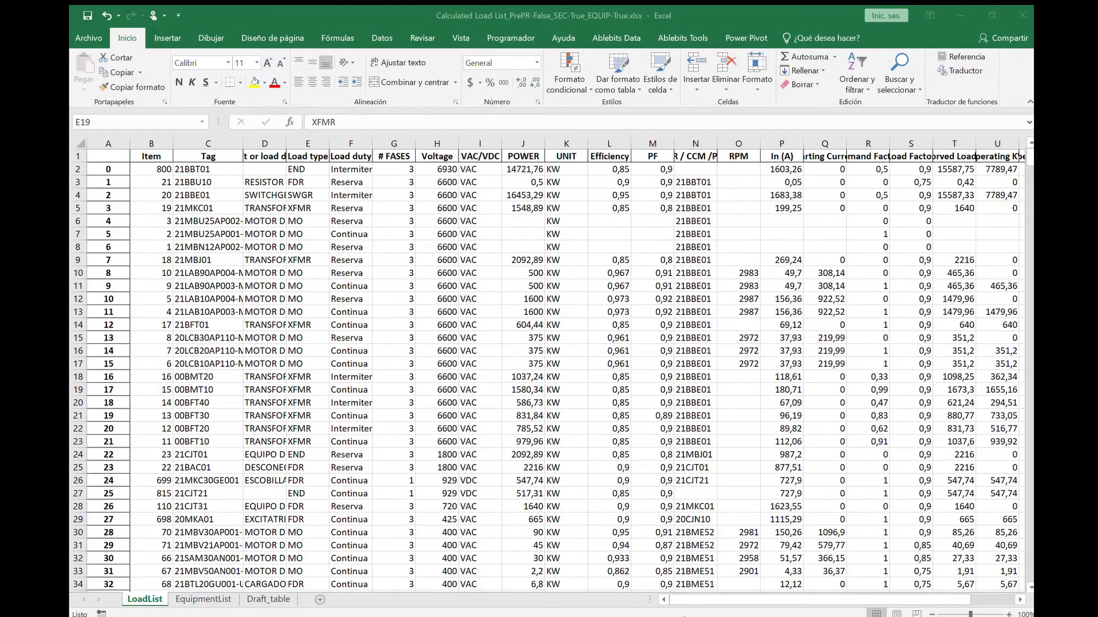
pyautogui.click(716, 598)
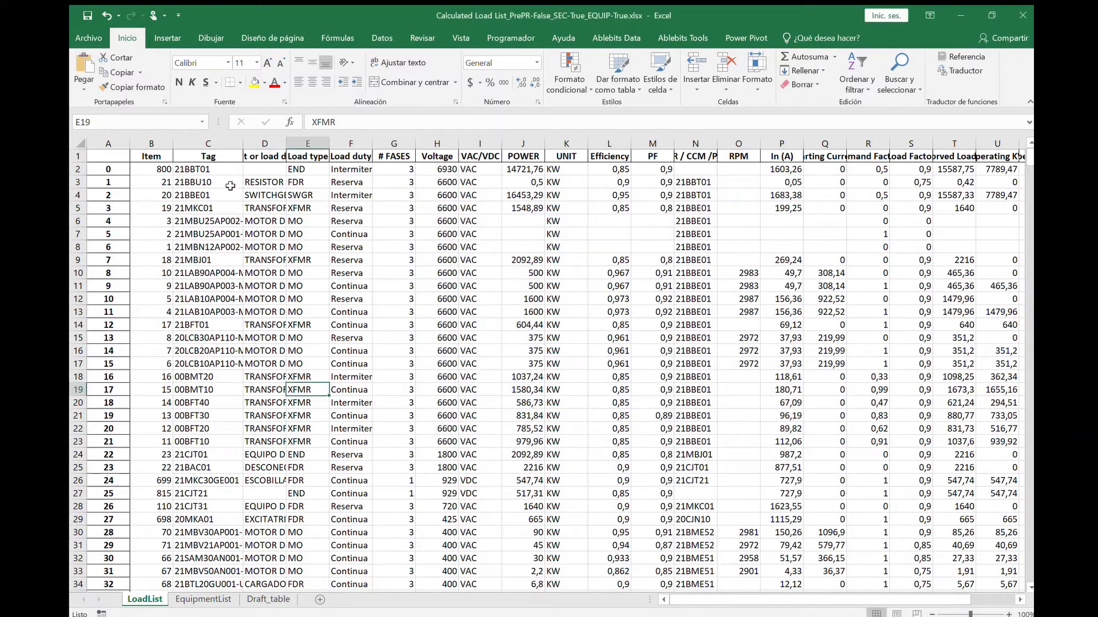
# Step: Filter the LoadList's Tag column for 21MBV50AN002, widen the column to fit the tags, and change the filter to 00BRU20
pyautogui.click(209, 158)
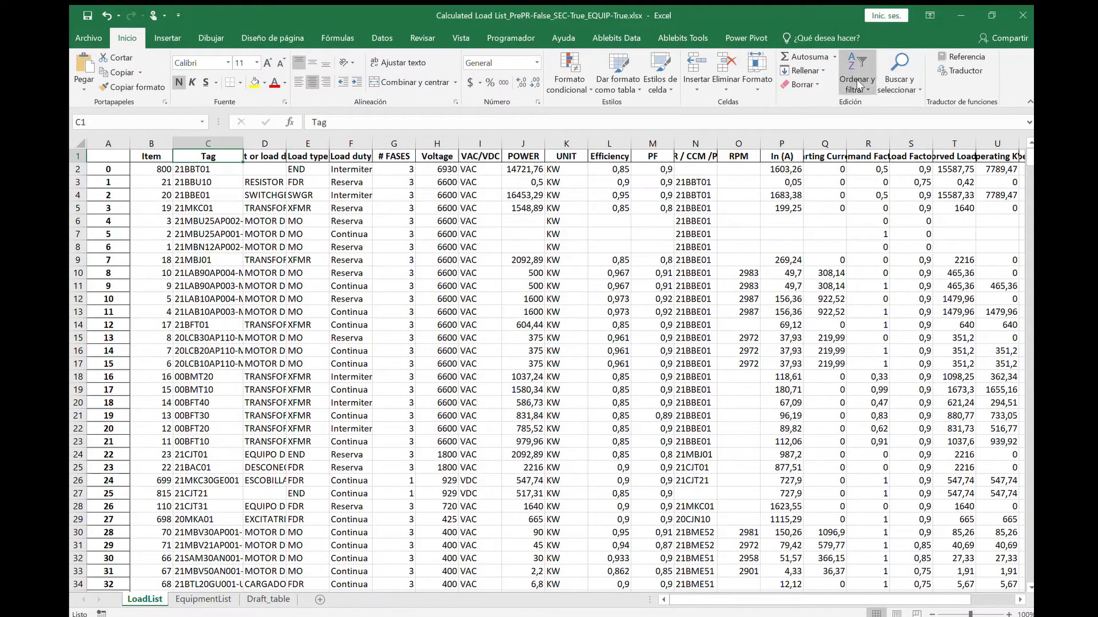
pyautogui.hotkey('ctrl', 'shift', 'l')
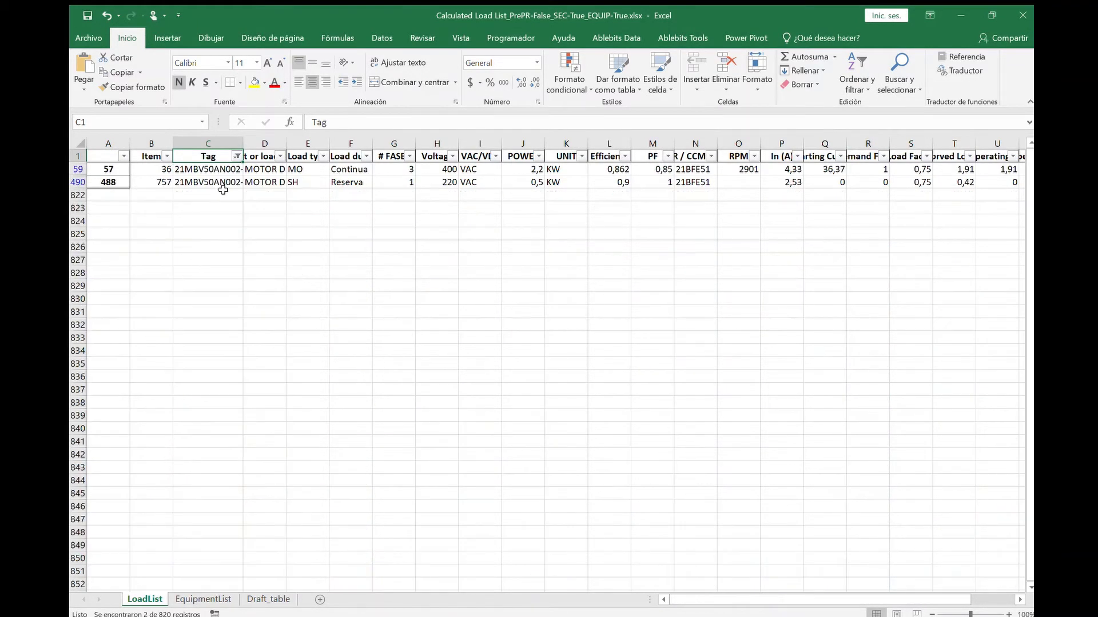
pyautogui.moveTo(244, 144); pyautogui.dragTo(268, 149)
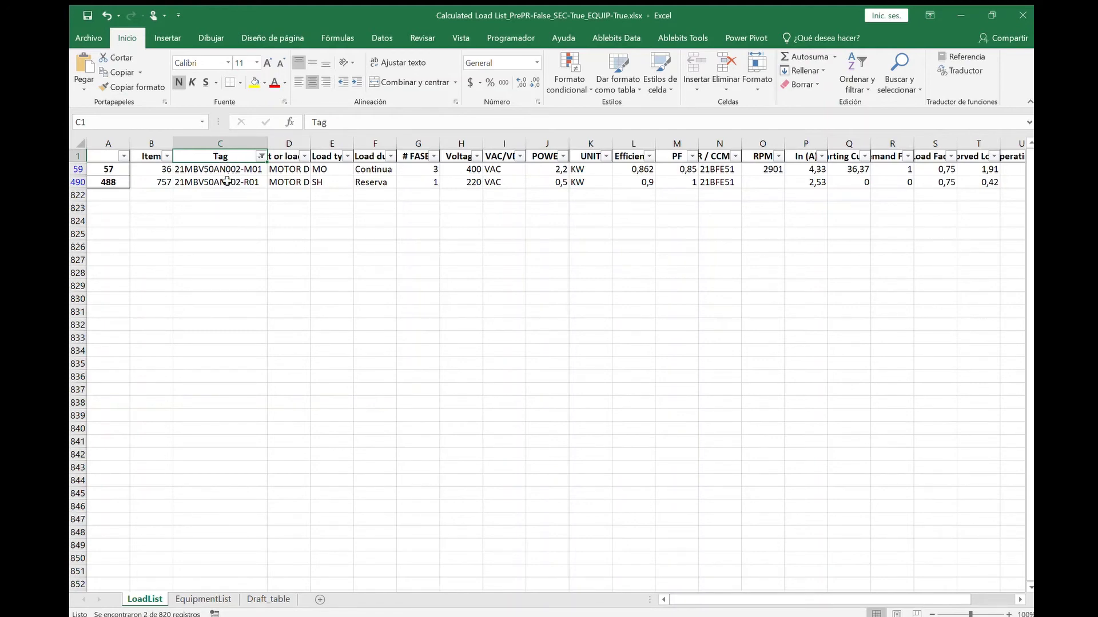
pyautogui.click(230, 181)
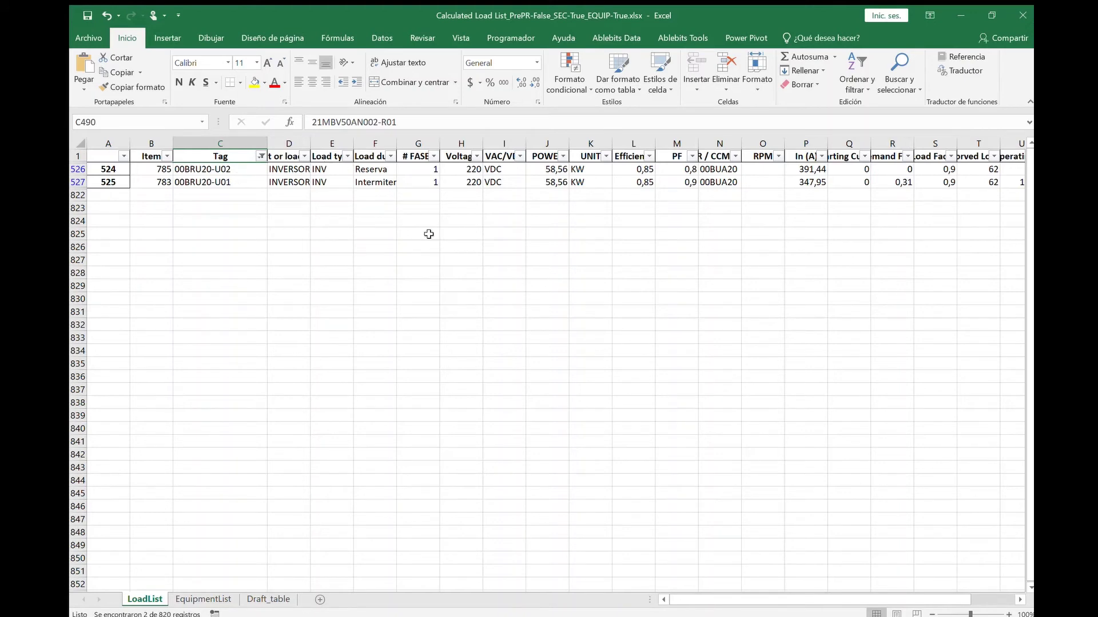
# Step: Open the EquipmentList sheet and fit all column widths to their contents
pyautogui.click(203, 599)
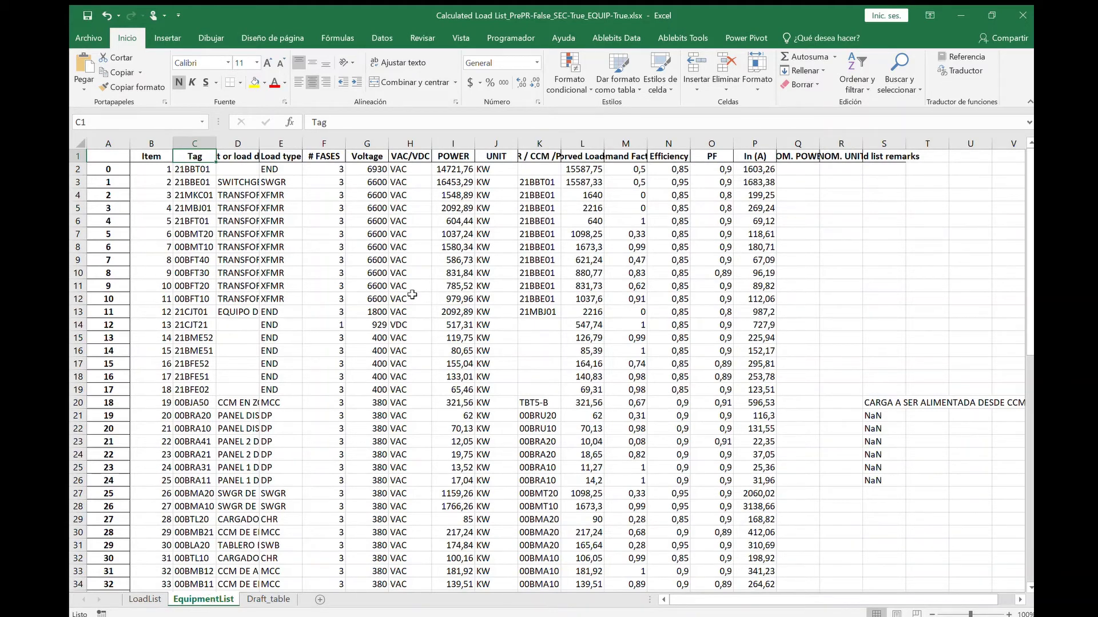
pyautogui.scroll(-3, 432, 311)
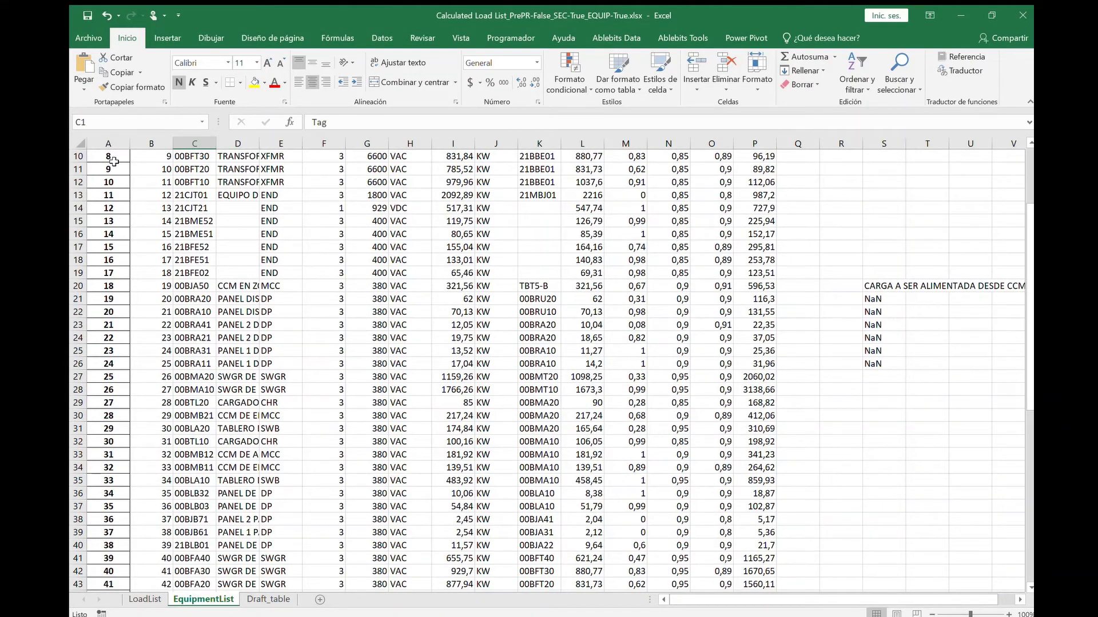
pyautogui.click(81, 143)
pyautogui.doubleClick(130, 143)
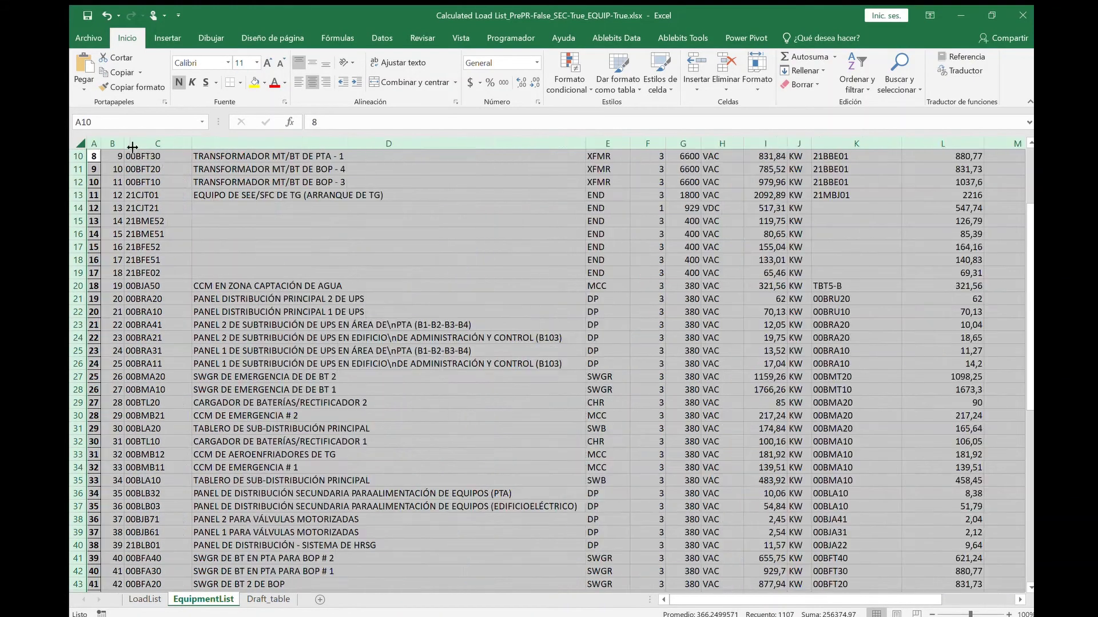
pyautogui.scroll(3, 192, 195)
pyautogui.click(427, 350)
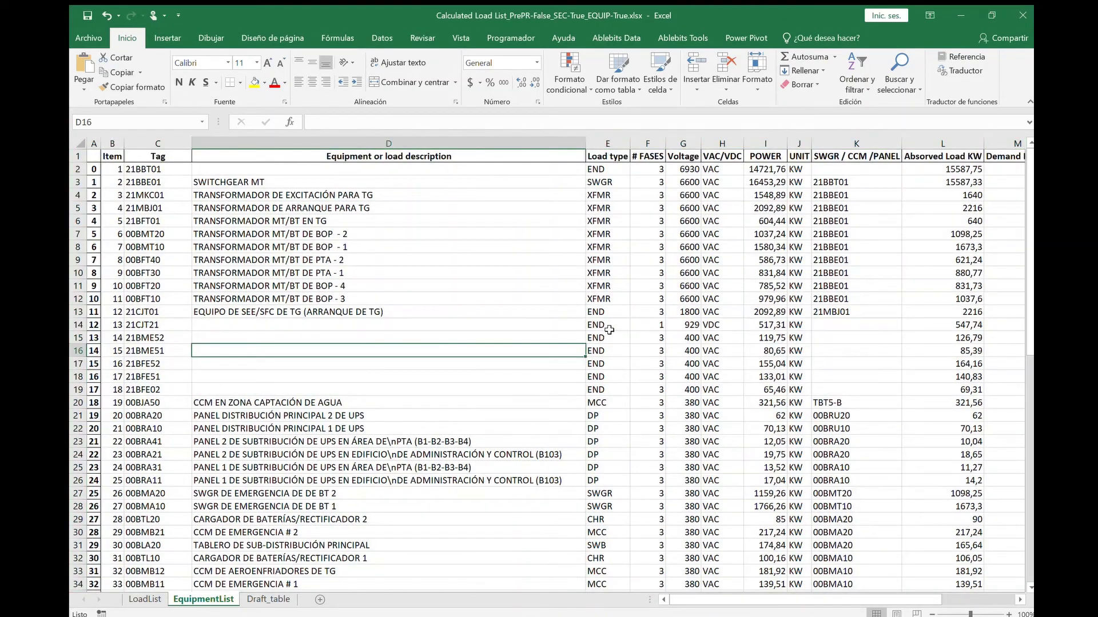
# Step: Examine the END equipment in rows 13 to 19, including the blank descriptions in D14:D19
pyautogui.scroll(-2, 615, 358)
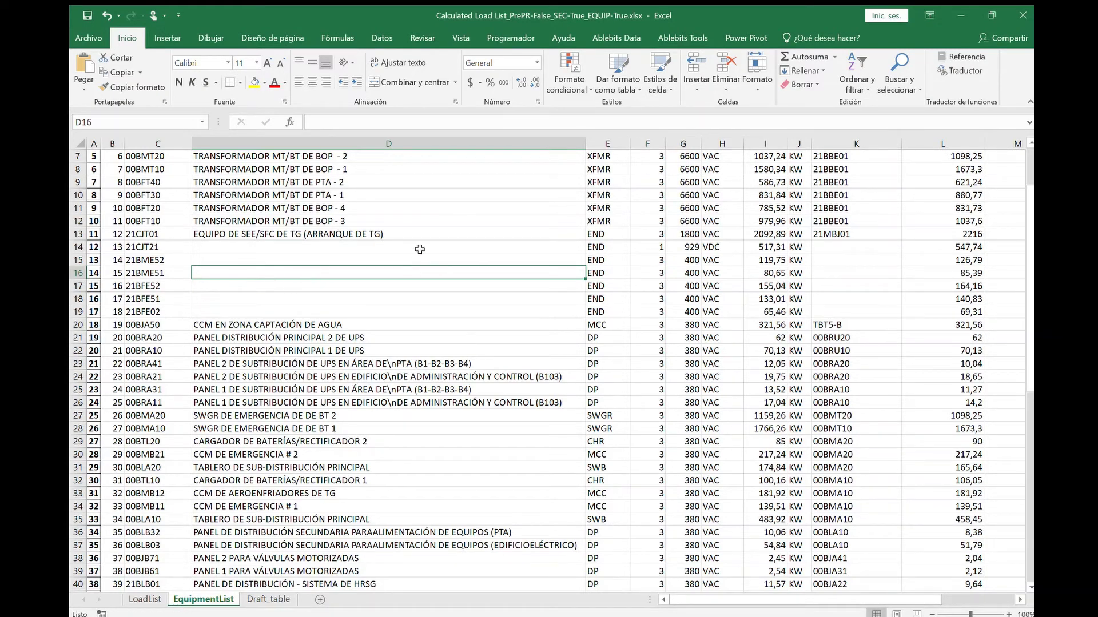
pyautogui.moveTo(420, 249); pyautogui.dragTo(437, 308)
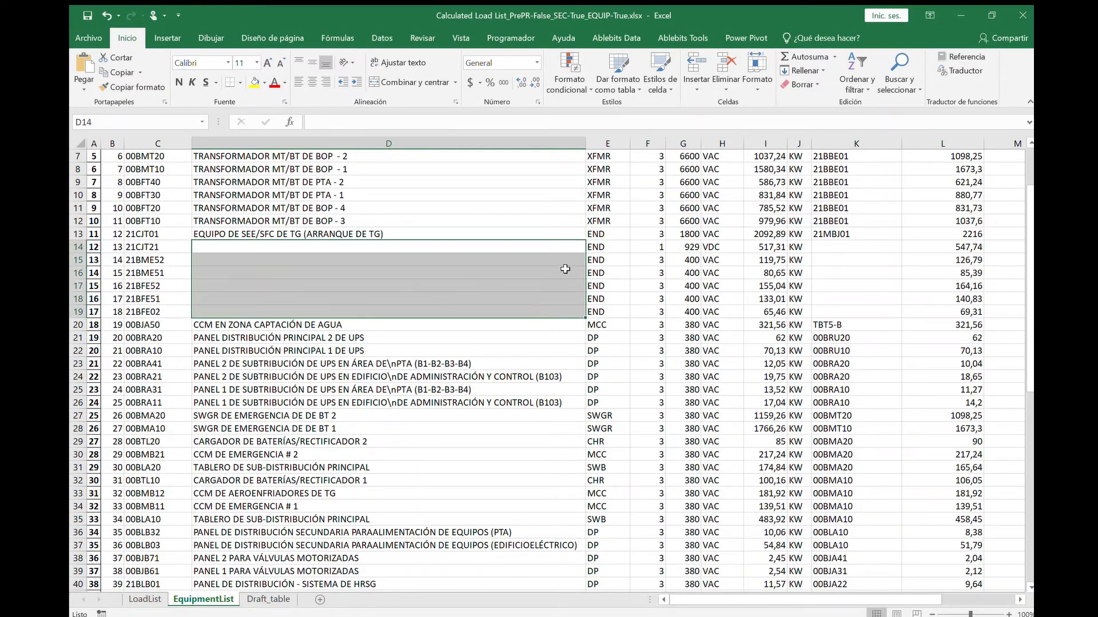
pyautogui.click(601, 246)
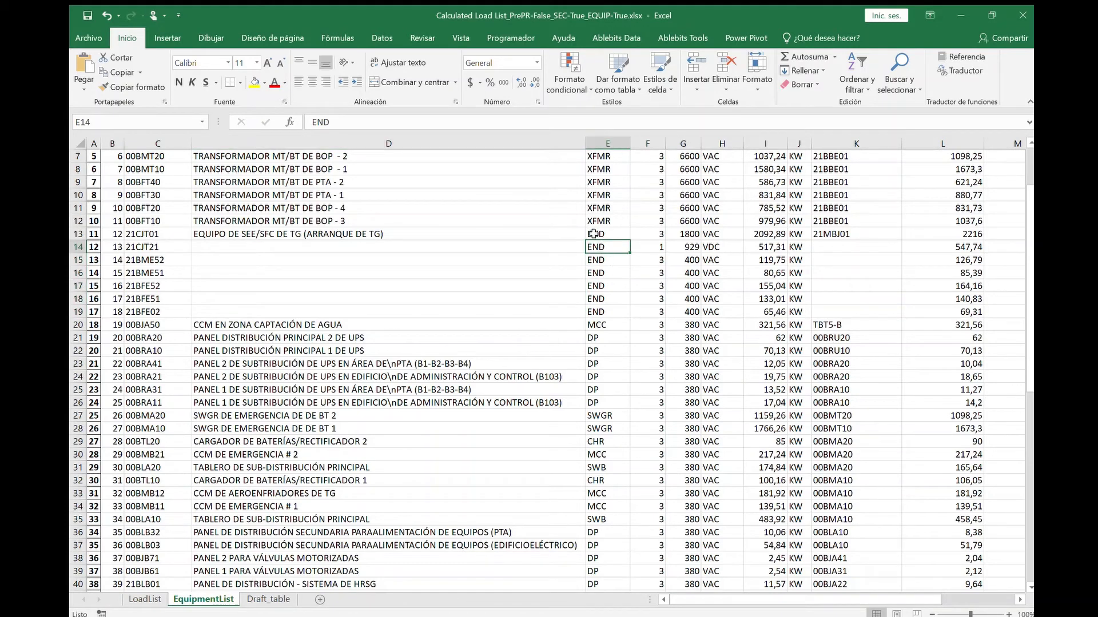
pyautogui.click(593, 234)
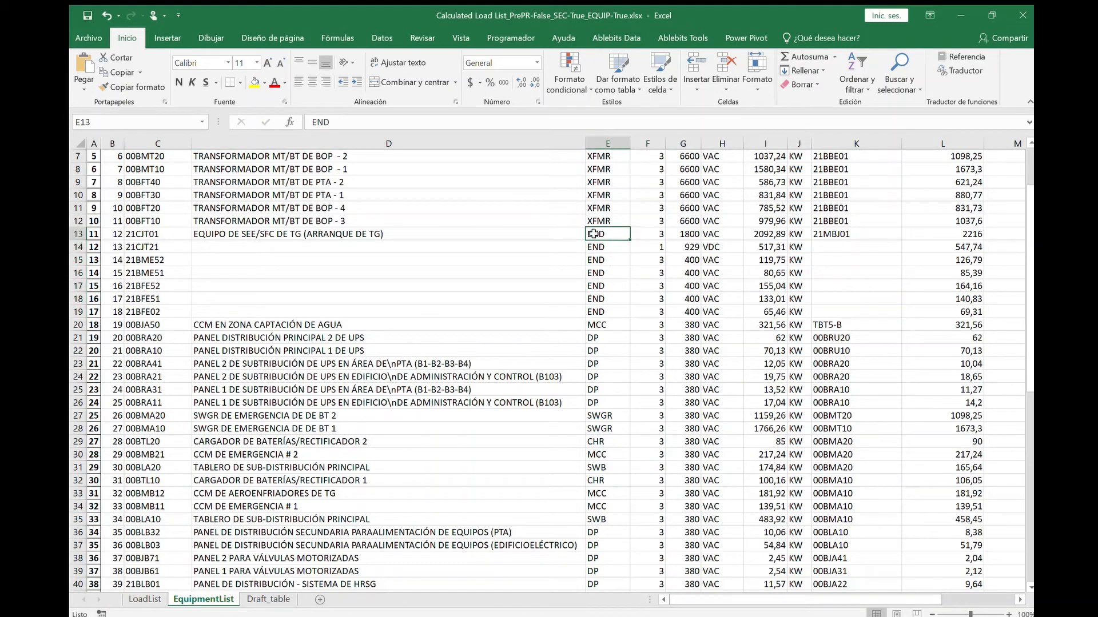
pyautogui.click(594, 284)
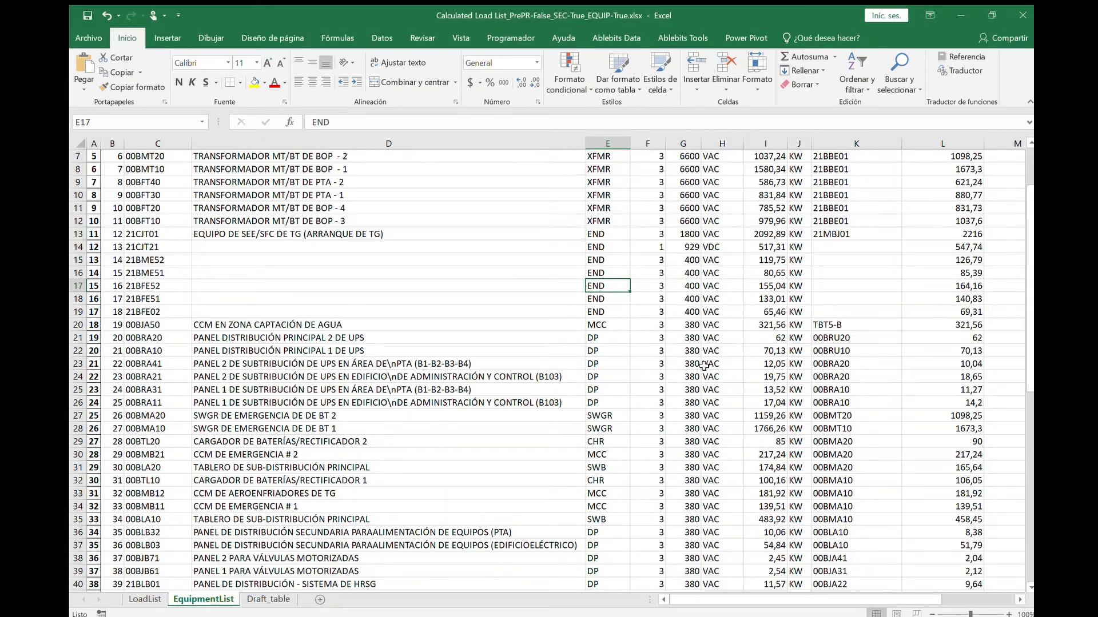
# Step: Review the EquipmentList's demand factor and efficiency columns, the 21BBE01 switchgear entry, and the equipment rows further down
pyautogui.scroll(2, 773, 405)
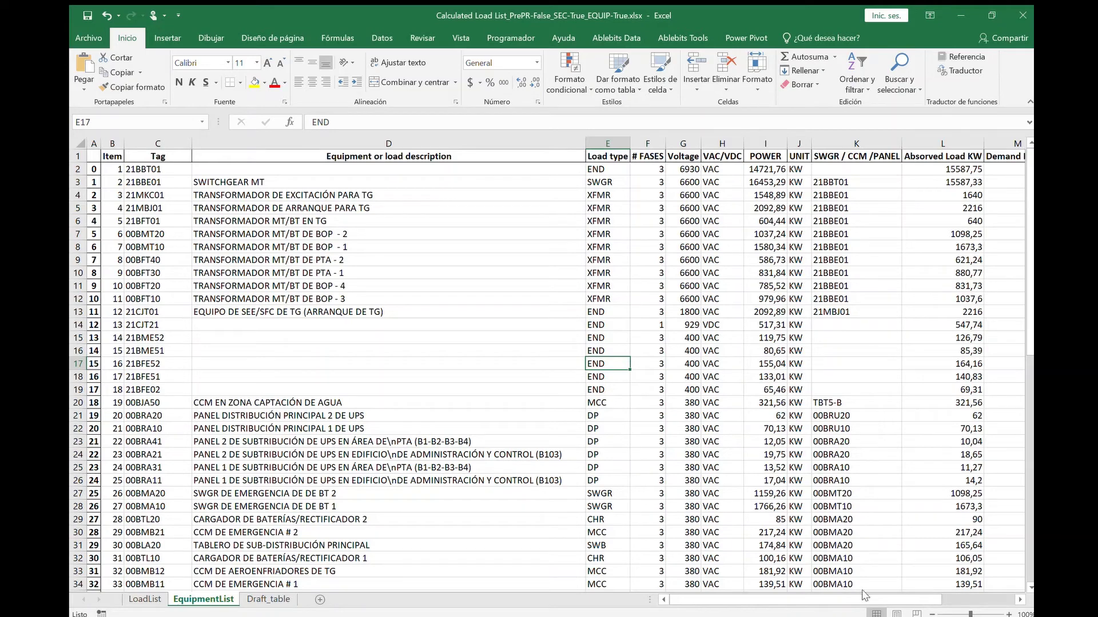
pyautogui.moveTo(866, 600); pyautogui.dragTo(917, 604)
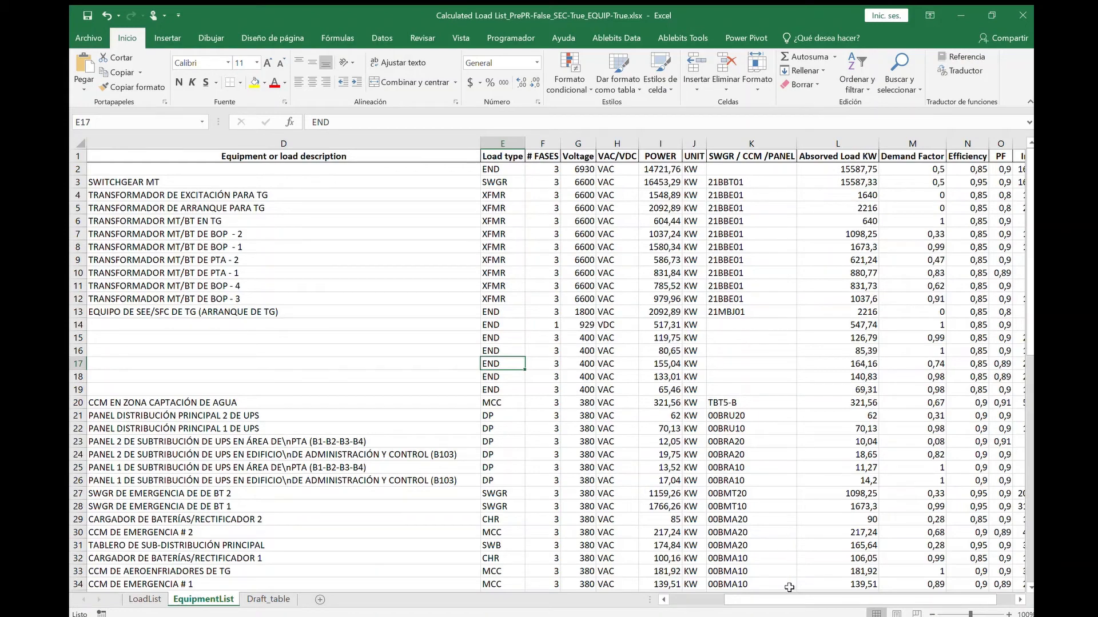
pyautogui.moveTo(794, 599); pyautogui.dragTo(739, 601)
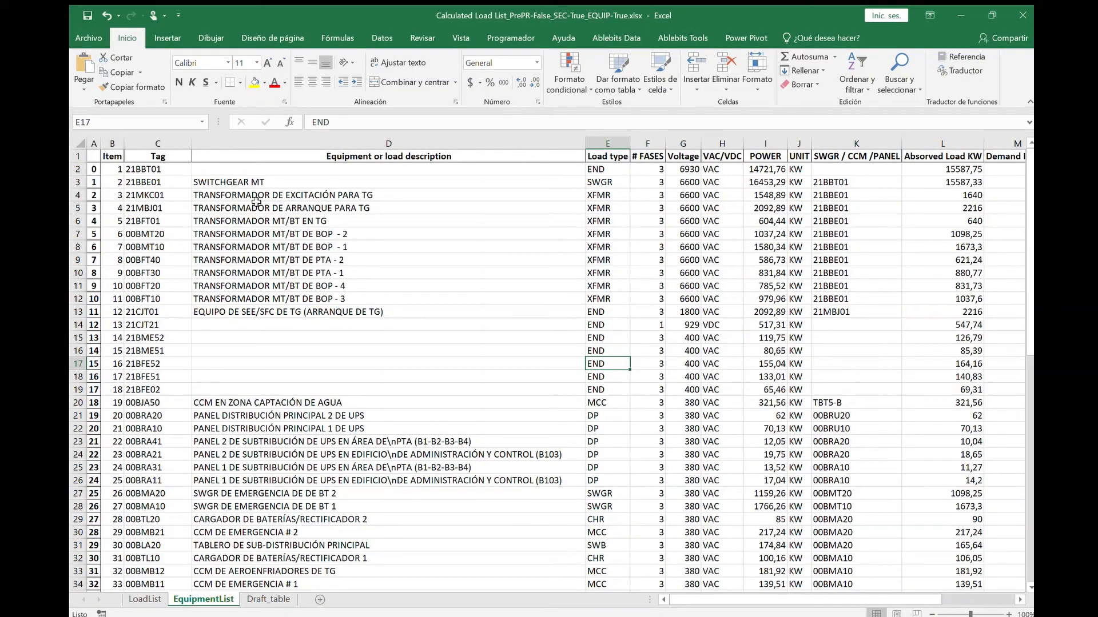
pyautogui.click(150, 178)
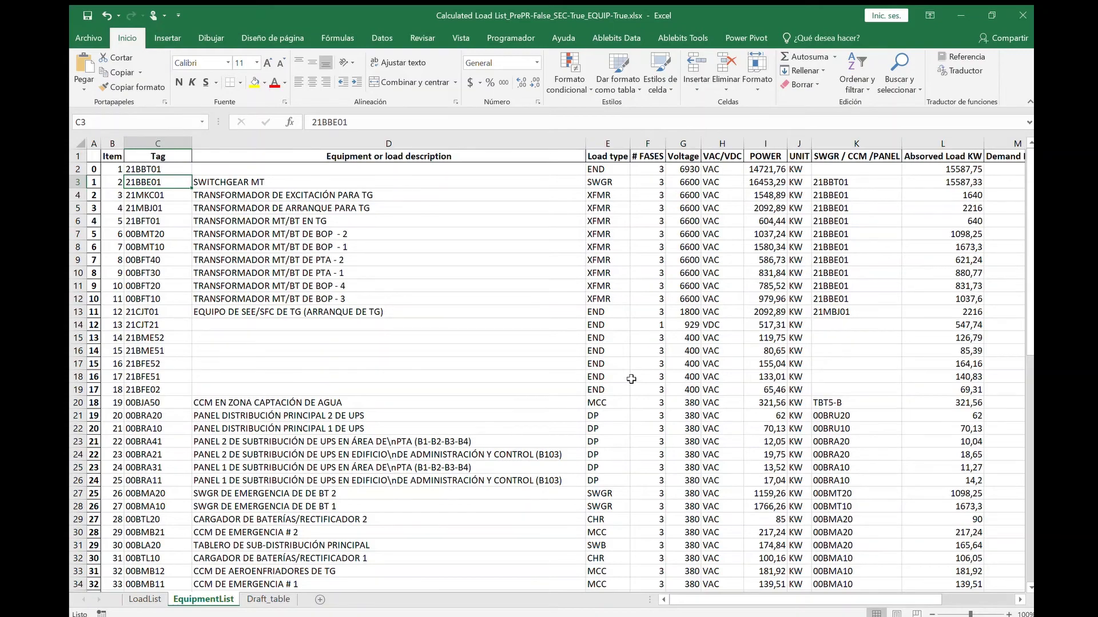
pyautogui.scroll(-12, 631, 379)
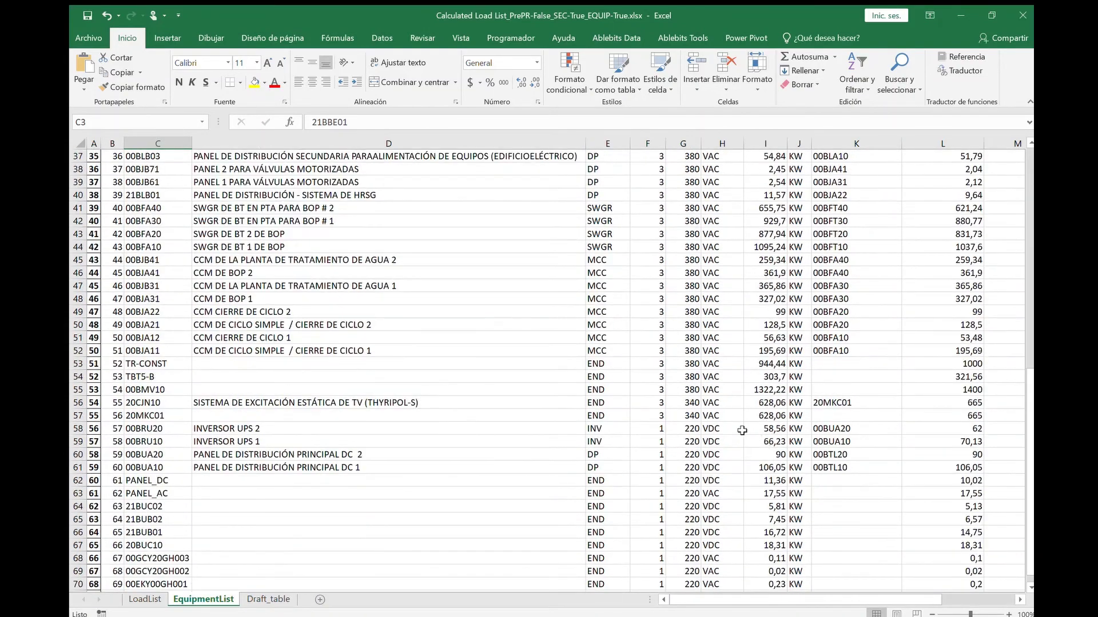
# Step: Review the remaining rows of the EquipmentList down to its last entry, 00BTL10/20
pyautogui.scroll(-3, 741, 430)
pyautogui.scroll(1, 677, 434)
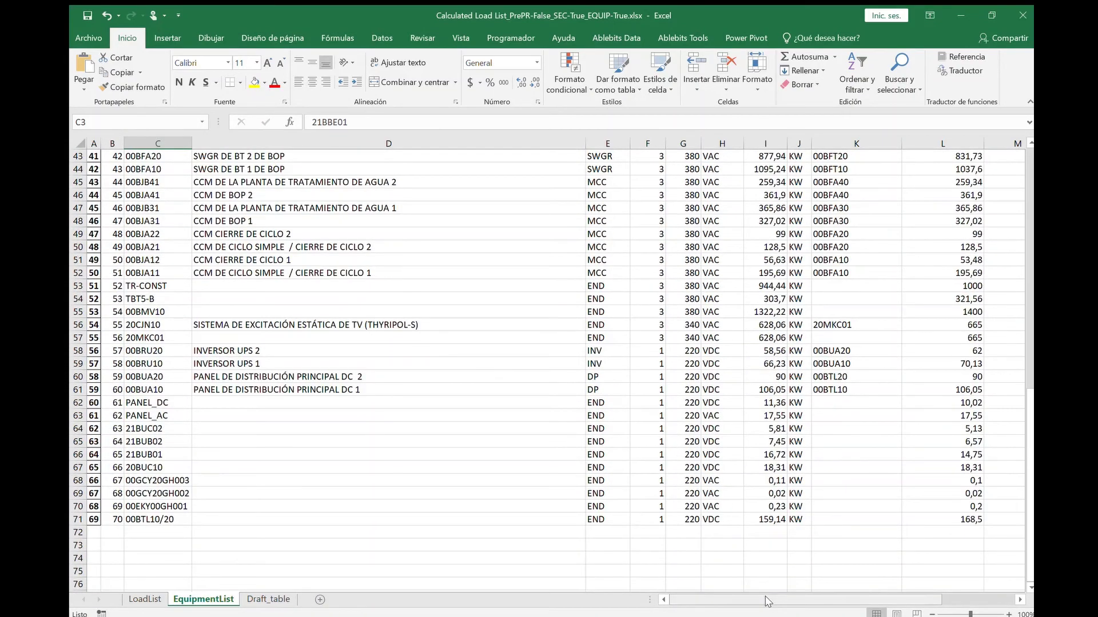
pyautogui.moveTo(767, 601)
pyautogui.mouseDown()
pyautogui.moveTo(789, 602)
pyautogui.moveTo(768, 601)
pyautogui.mouseUp()
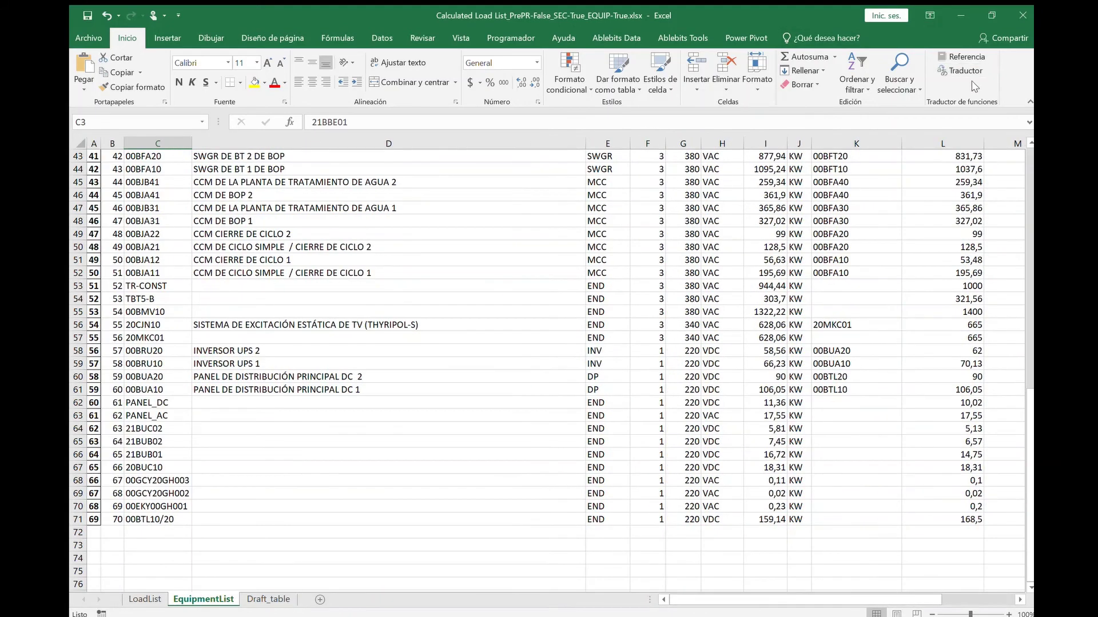
# Step: Switch to LISTA GENERAL ELECTRICA.xlsx and review its EquipmentList sheet, including the NOM. POWER and NOM. UNIT columns and the rows below row 15
pyautogui.hotkey('alt', 'Tab')
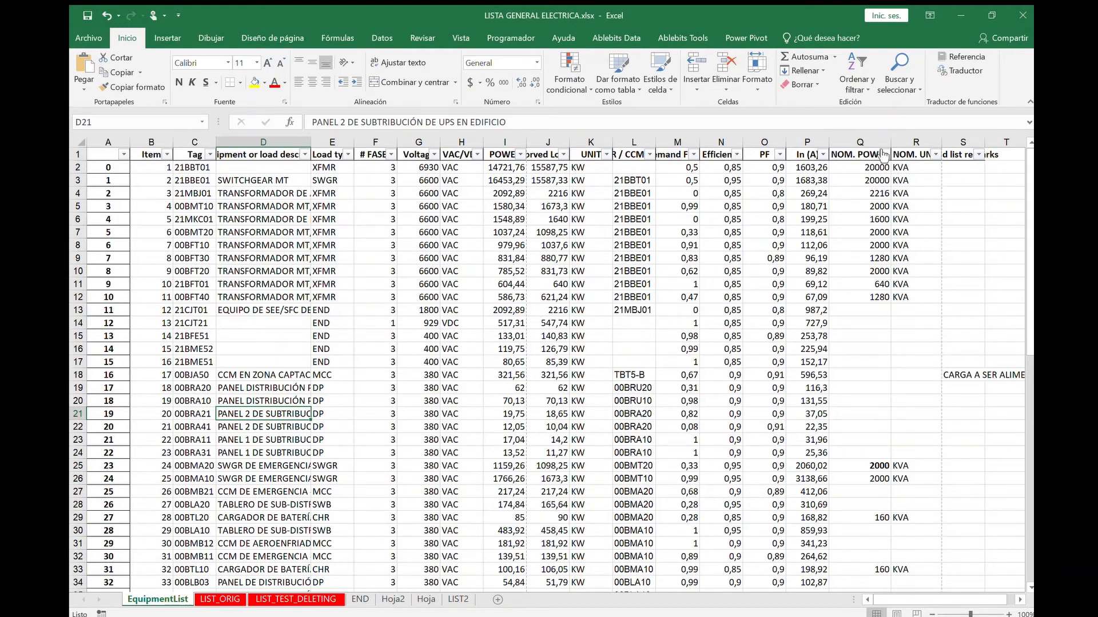
pyautogui.moveTo(890, 142); pyautogui.dragTo(910, 150)
pyautogui.click(909, 152)
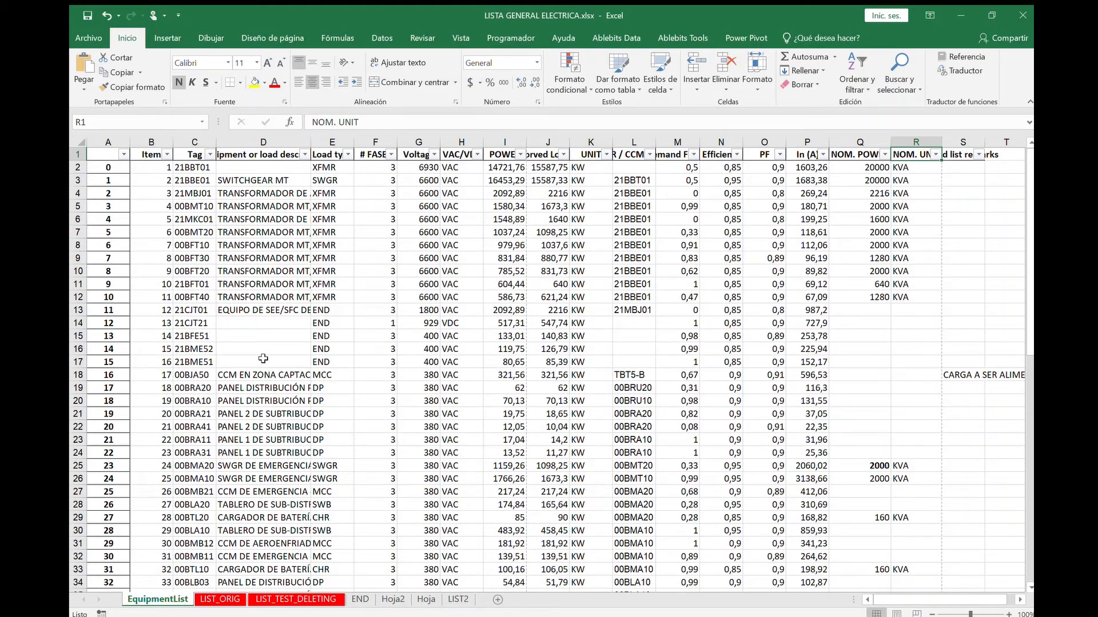
pyautogui.click(433, 338)
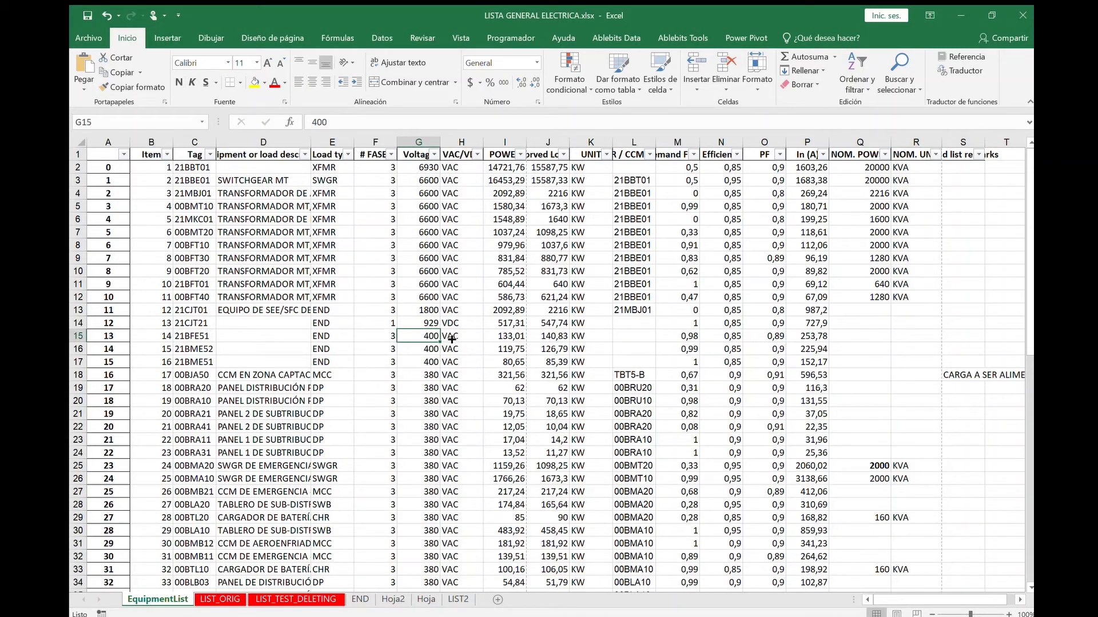
pyautogui.scroll(-3, 534, 308)
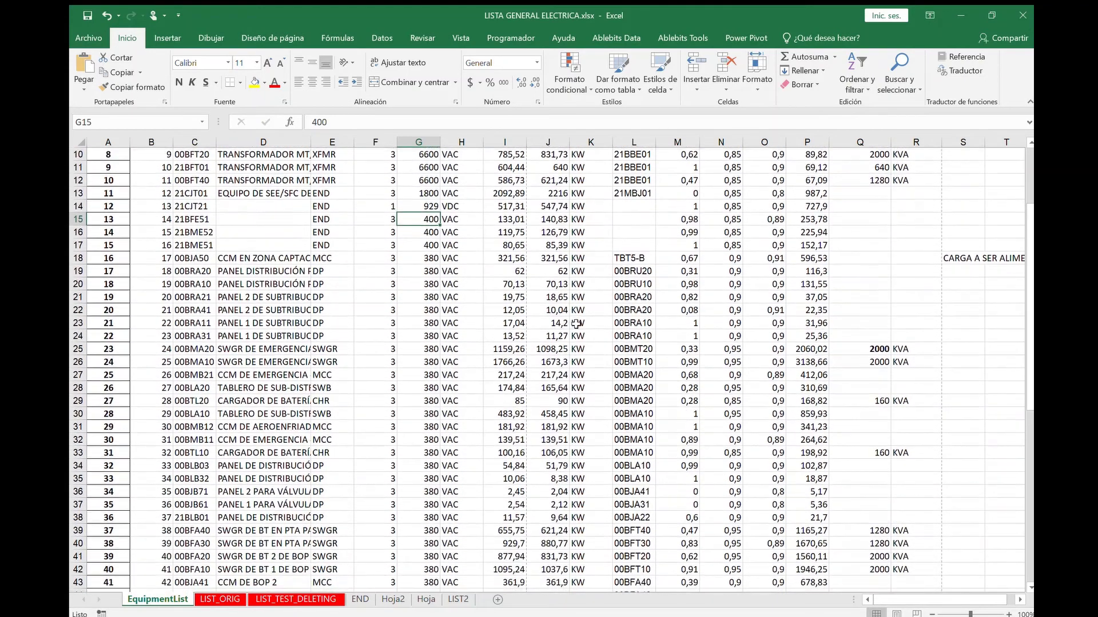
pyautogui.scroll(-1, 578, 324)
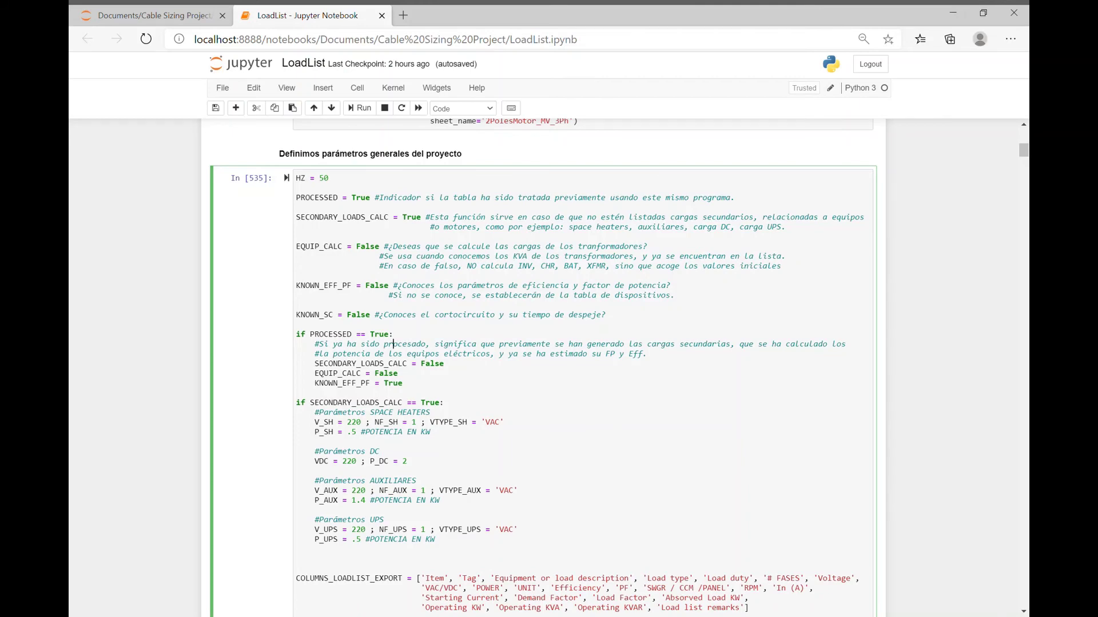
# Step: Review the LoadList notebook in Jupyter, from the general project parameters through the calculation functions to the "Importamos listado" cell
pyautogui.scroll(-2, 346, 269)
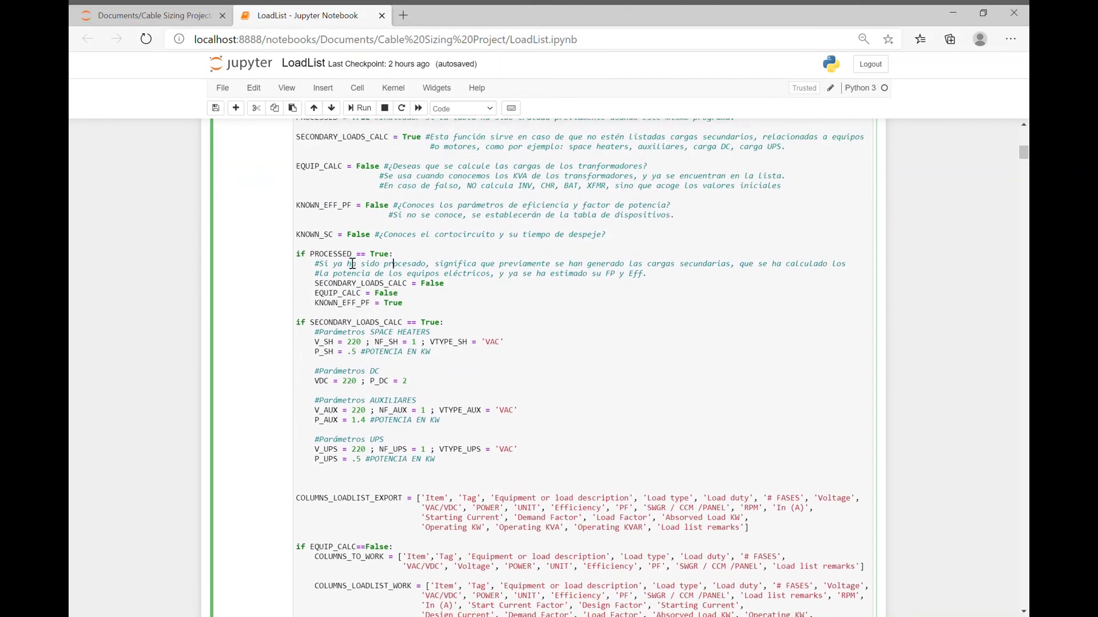
pyautogui.scroll(2, 350, 254)
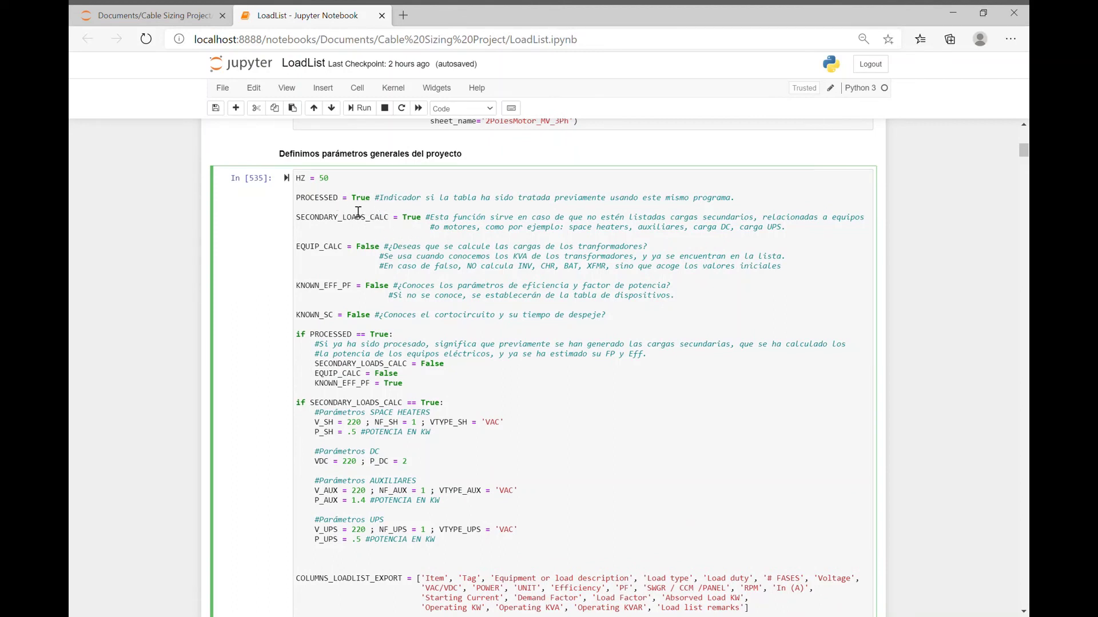
pyautogui.scroll(-20, 395, 373)
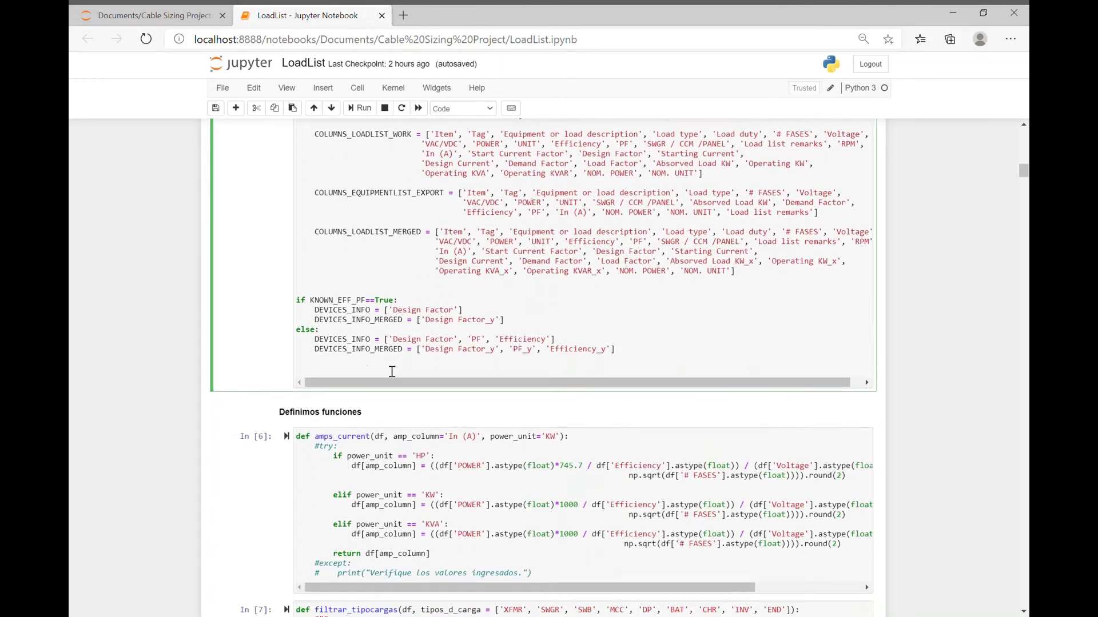
pyautogui.scroll(-1, 396, 372)
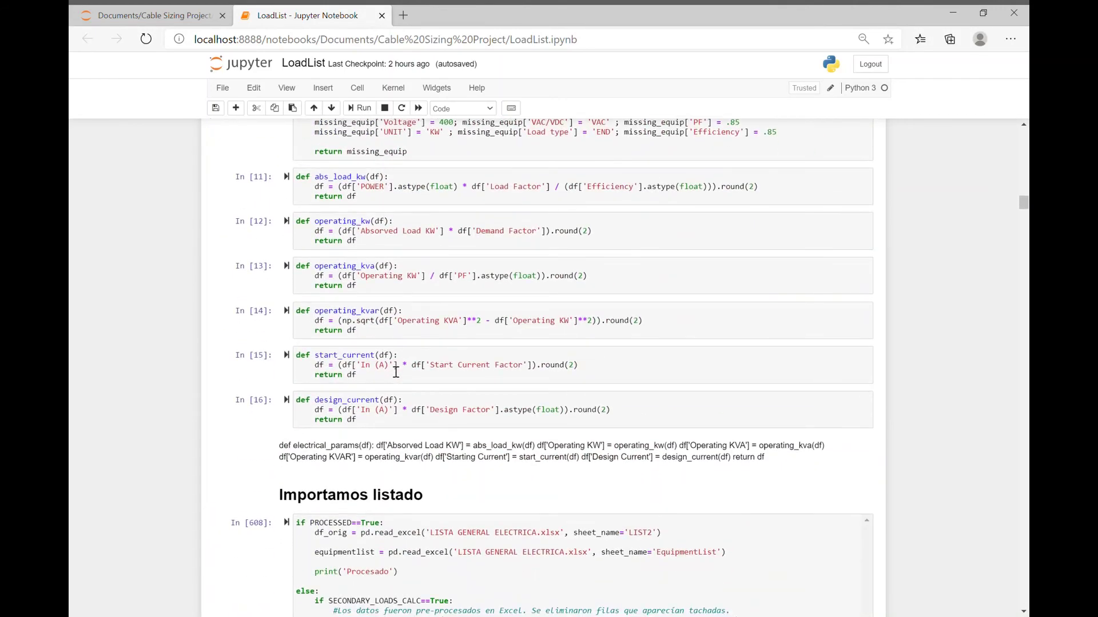
pyautogui.scroll(-3, 407, 363)
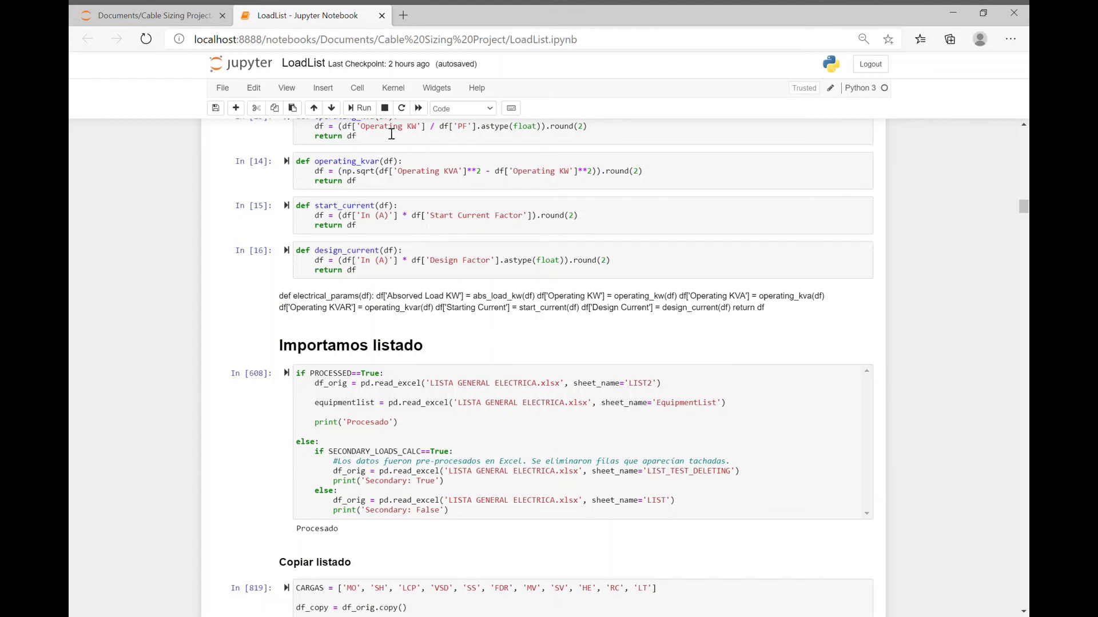
# Step: Switch to Calculated Load List_PrePR-True_SEC-False_EQUIP-False.xlsx and show its EquipmentList sheet from the first row
pyautogui.click(403, 91)
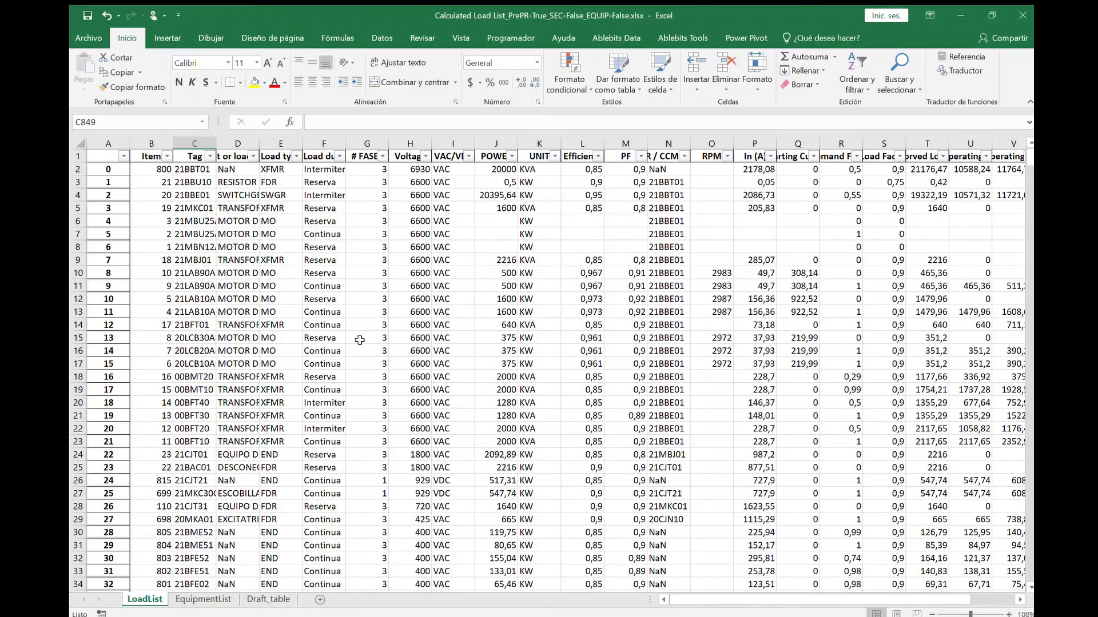
pyautogui.click(183, 599)
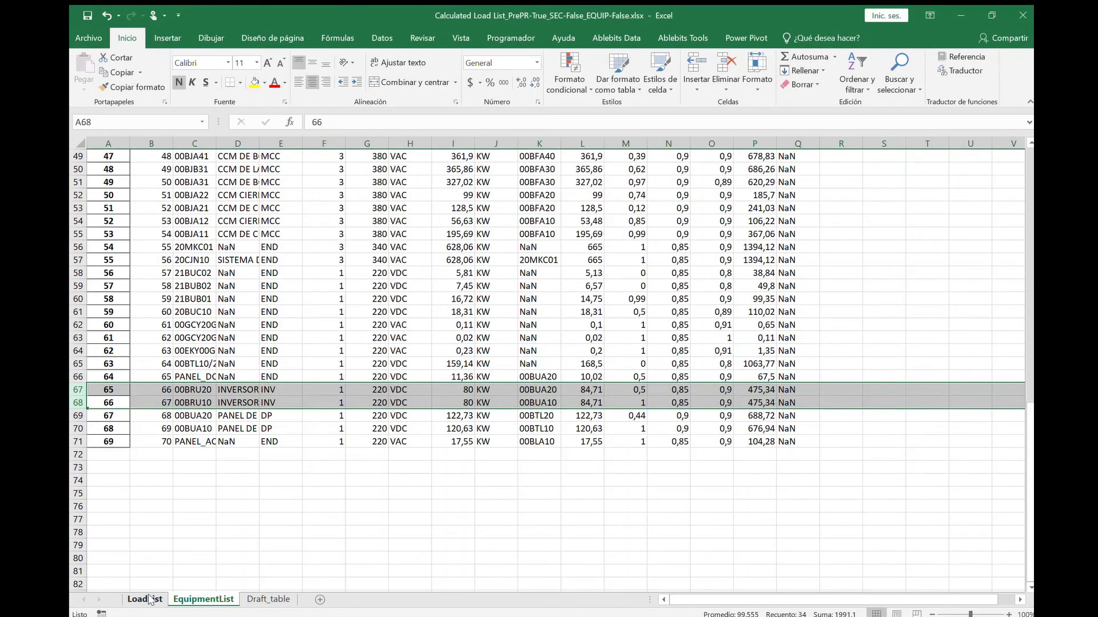
pyautogui.click(149, 599)
pyautogui.click(215, 600)
pyautogui.scroll(1, 325, 409)
pyautogui.scroll(6, 325, 410)
pyautogui.click(326, 411)
pyautogui.scroll(8, 329, 408)
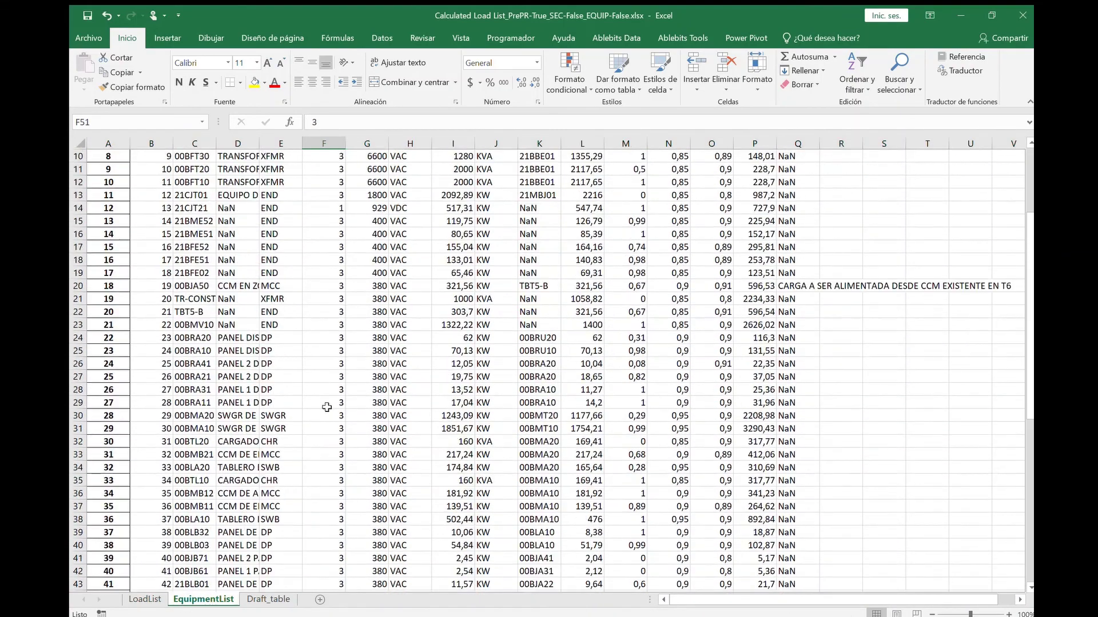
pyautogui.scroll(1, 330, 406)
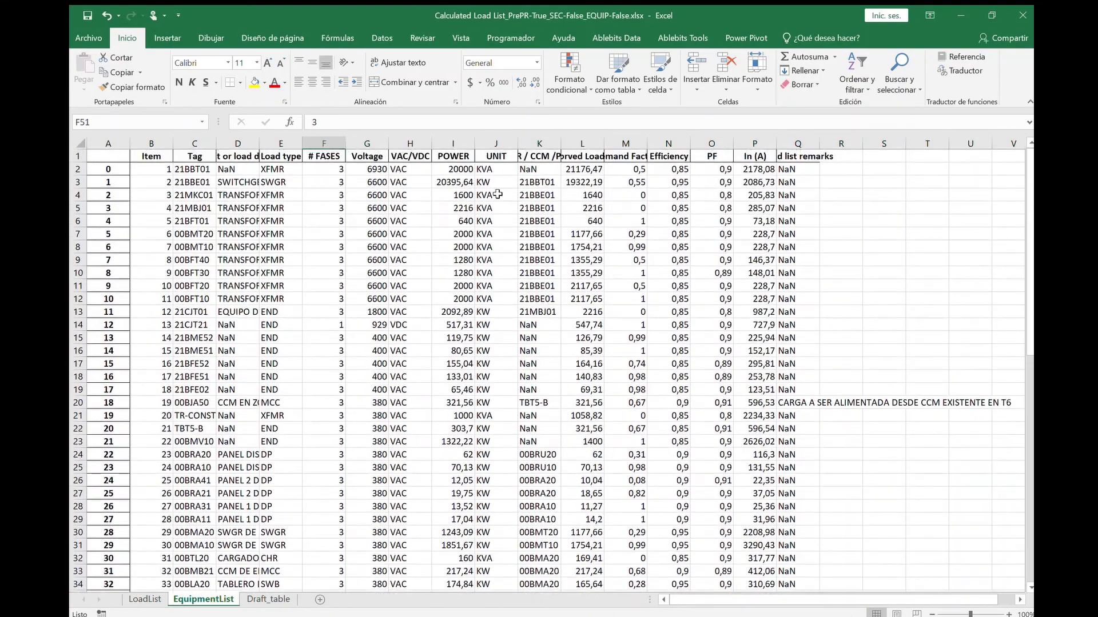
# Step: Examine the EquipmentList's POWER and UNIT columns from cell I2 down to the final 220 V equipment rows
pyautogui.click(452, 166)
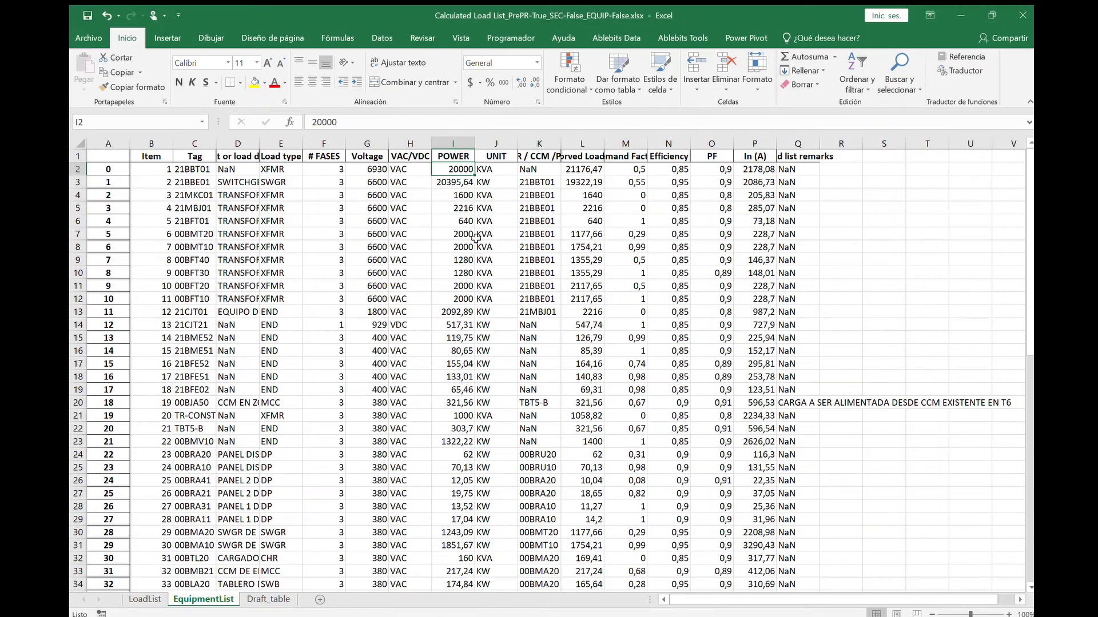
pyautogui.scroll(-1, 482, 326)
pyautogui.scroll(-4, 507, 319)
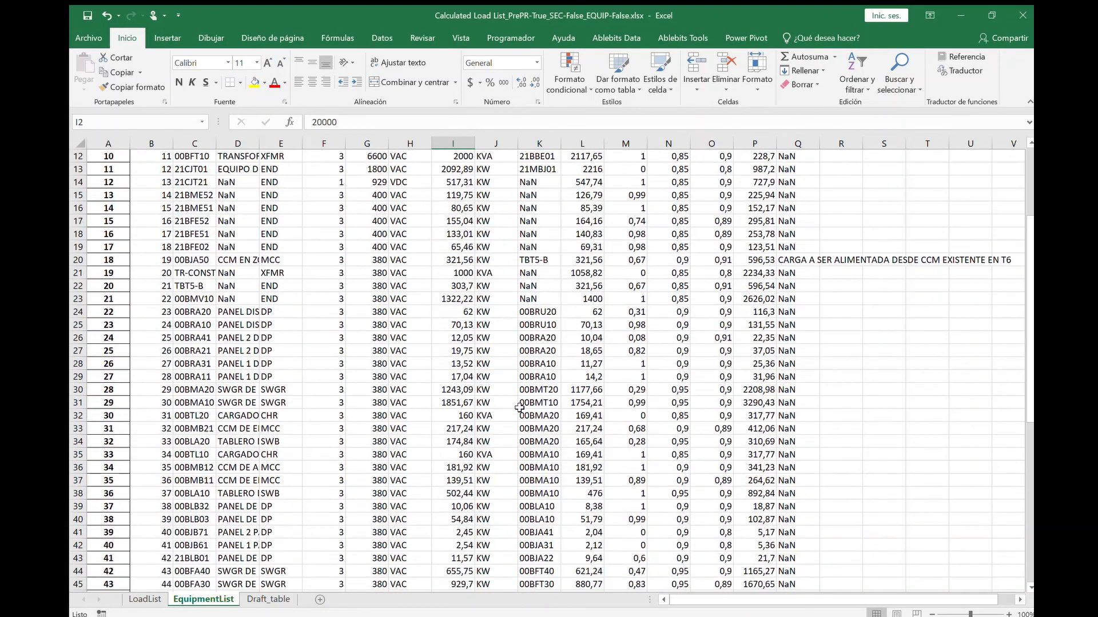
pyautogui.scroll(-10, 525, 438)
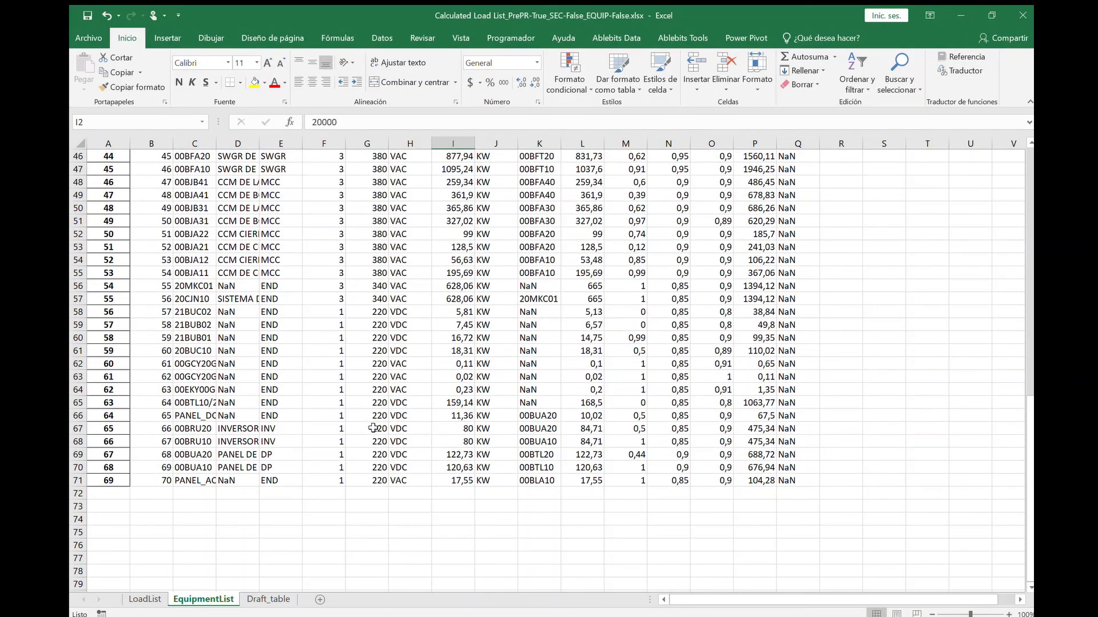
pyautogui.scroll(10, 373, 410)
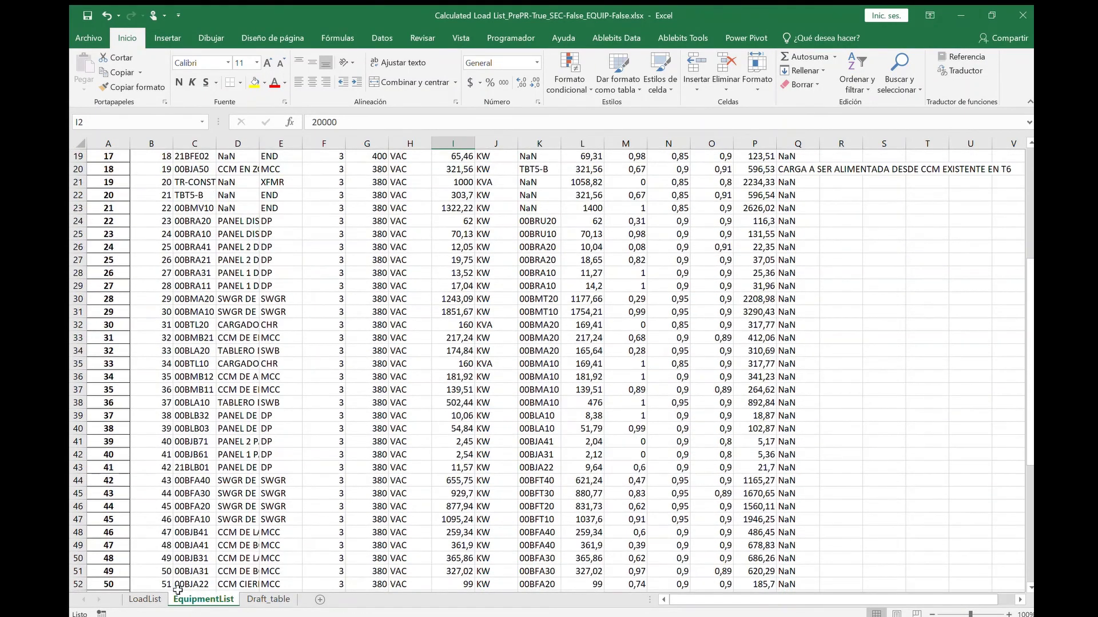
pyautogui.scroll(5, 179, 468)
# Step: Open the LoadList sheet and inspect its index column, the tag in C12, and the Item numbers in B2 and B8
pyautogui.click(145, 599)
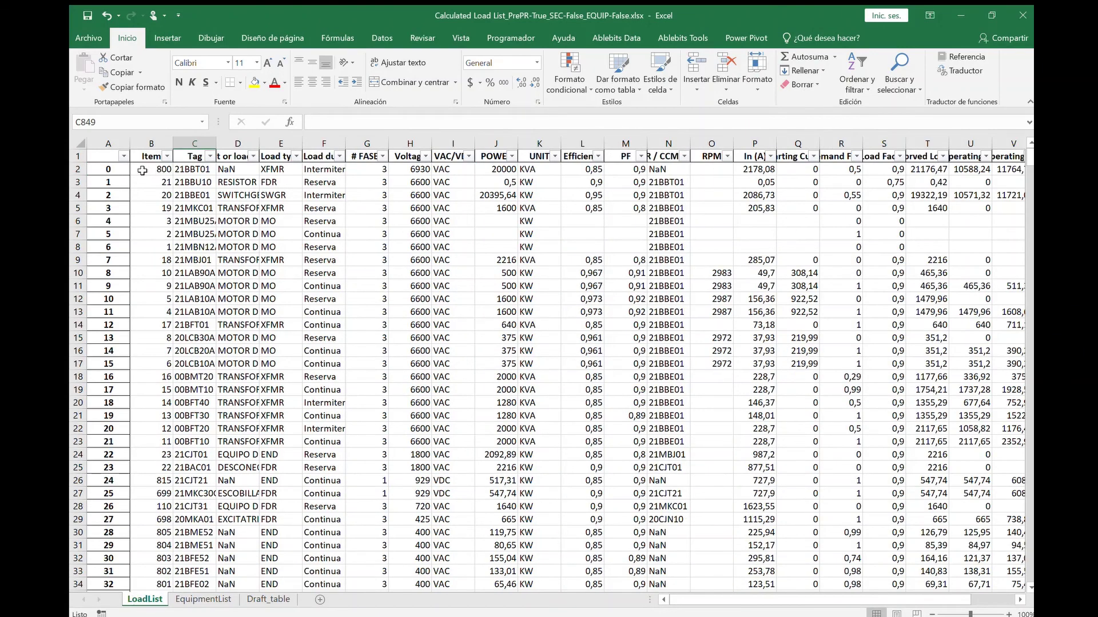
pyautogui.click(108, 145)
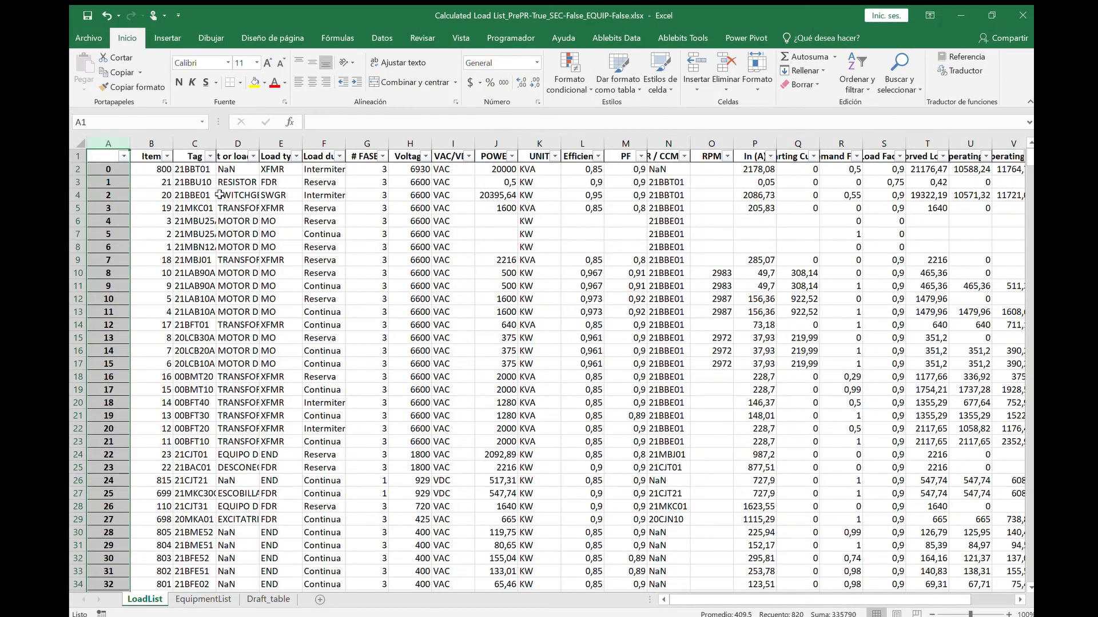
pyautogui.click(209, 298)
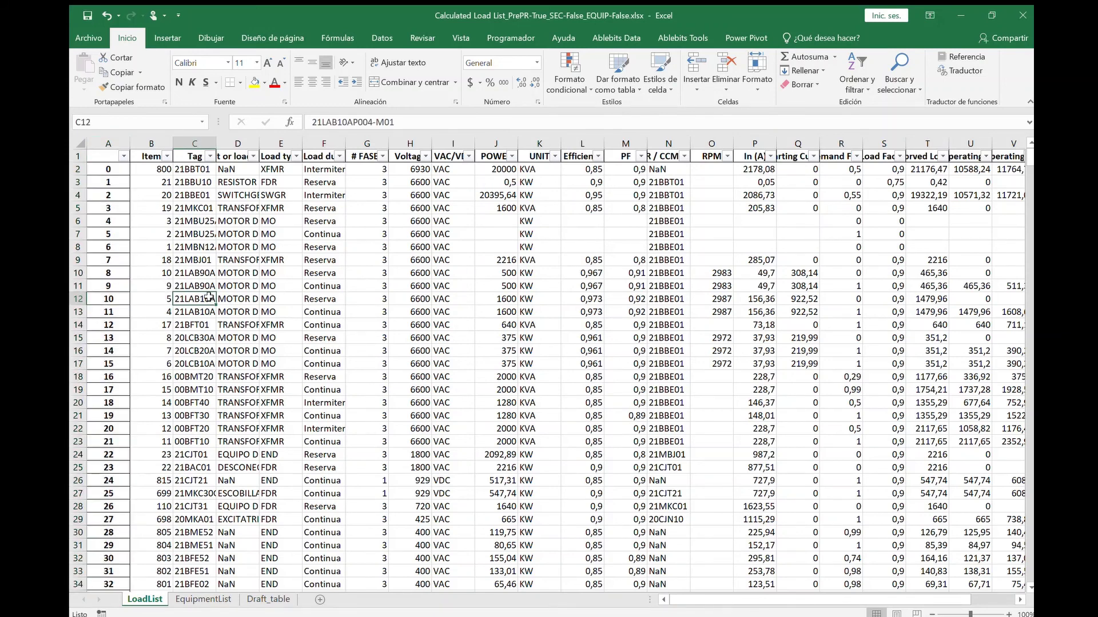
pyautogui.click(162, 170)
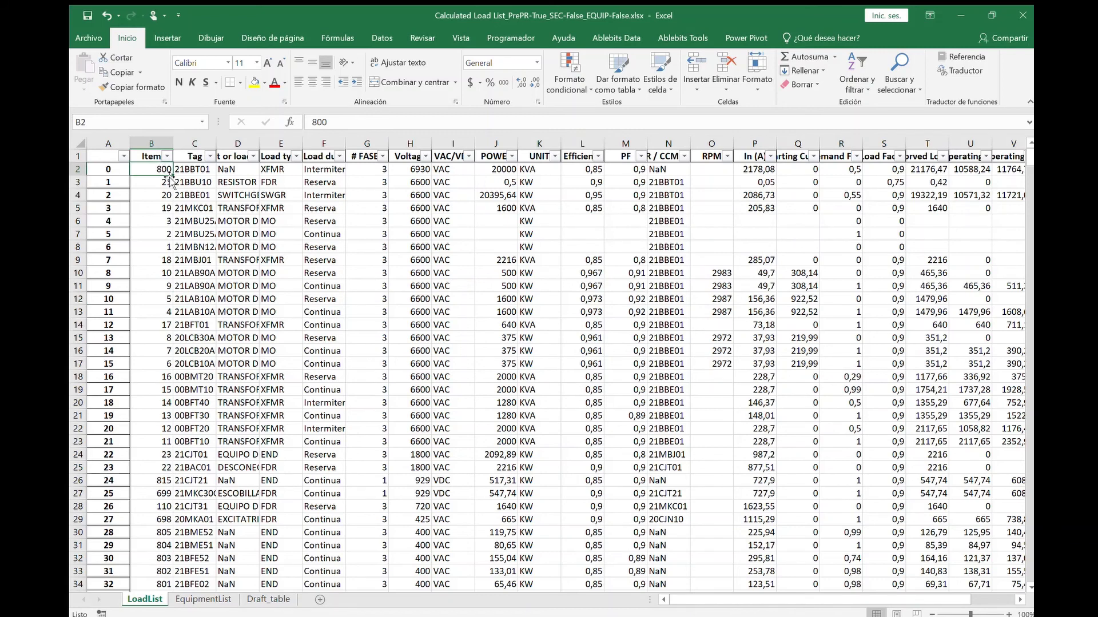
pyautogui.click(151, 251)
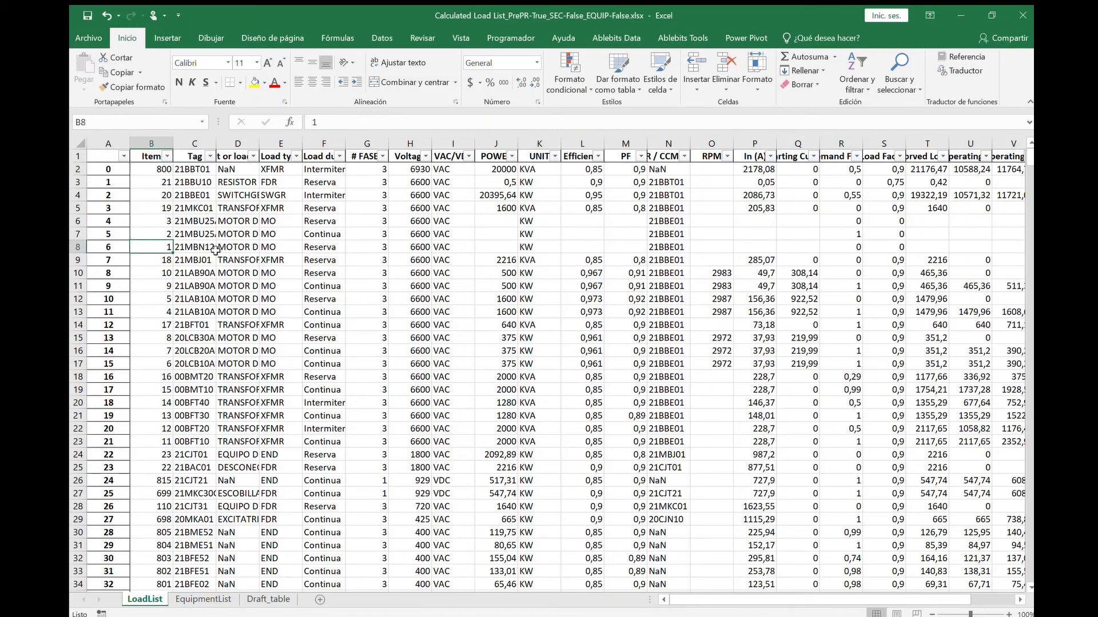